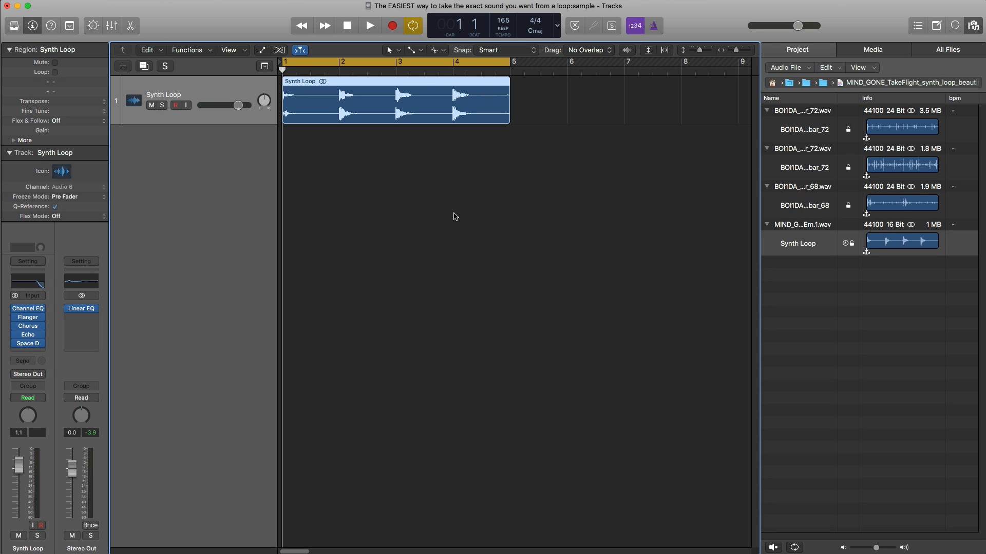
- Play the Synth Loop region through its four bars to hear the sample on its own
click(351, 244)
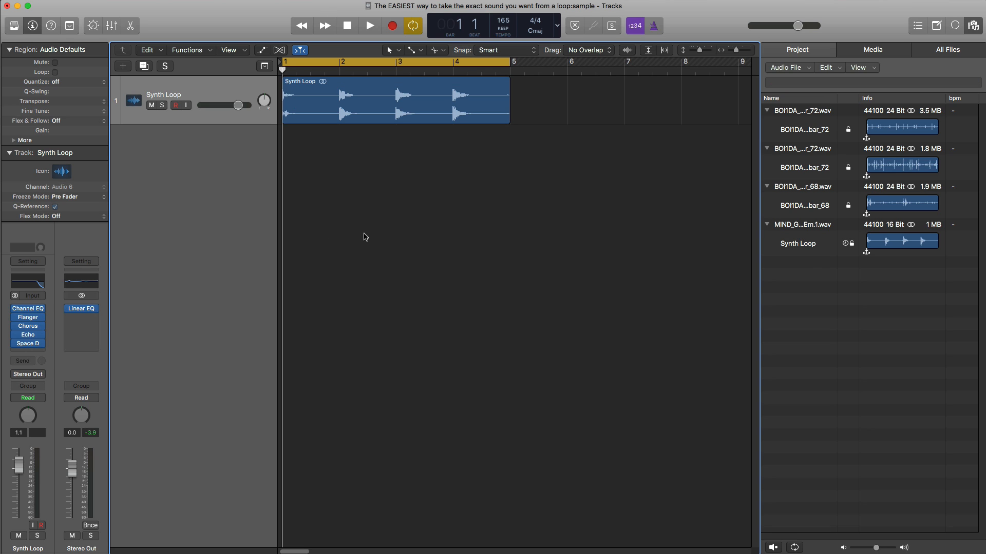
key(space)
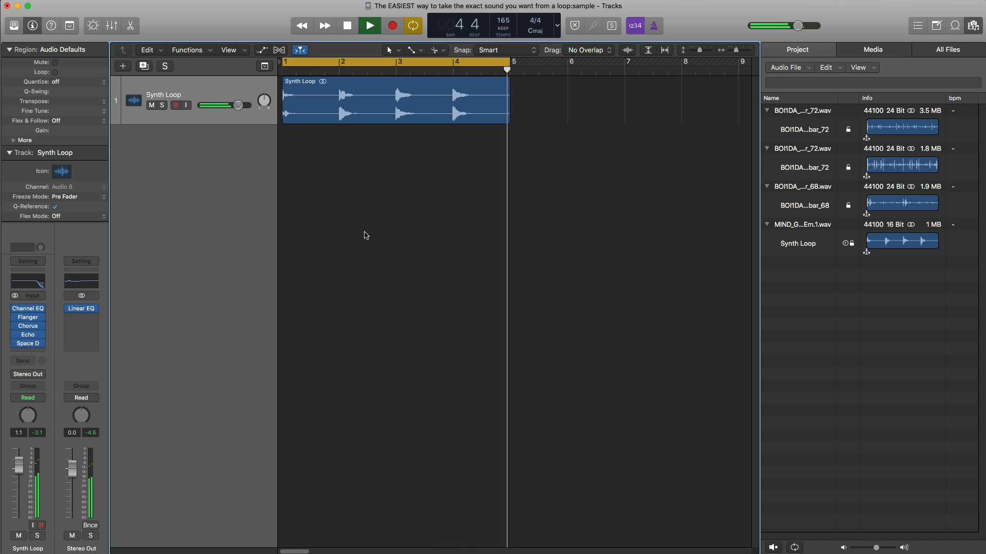
key(space)
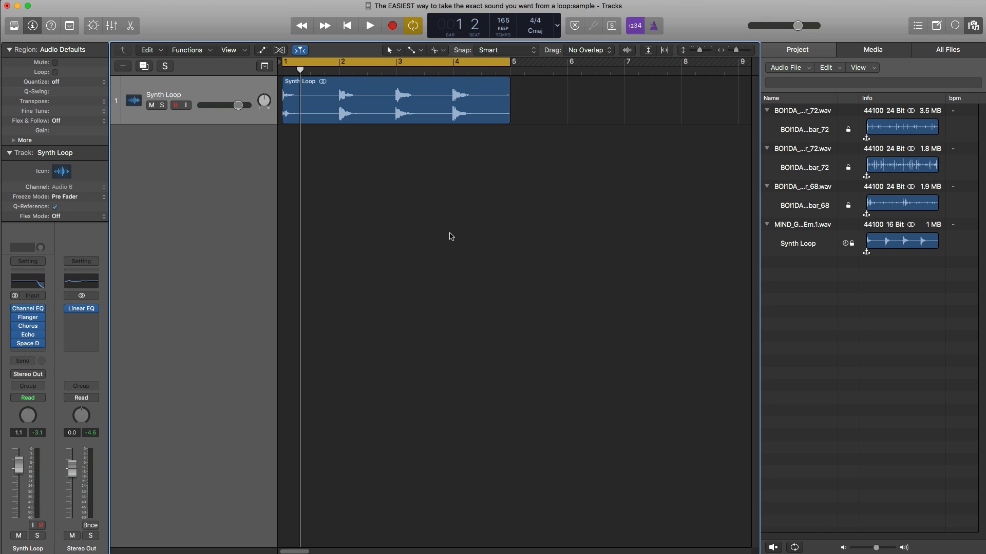
- Audition the 3.5 MB BOI1DA_drum_loop_4bar_72 sample from the project's audio files
click(796, 134)
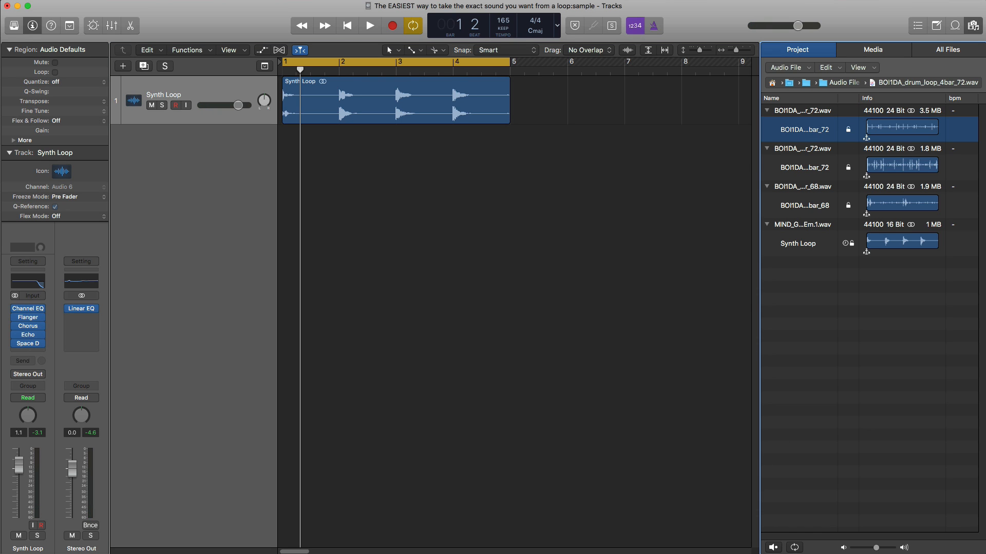
click(774, 548)
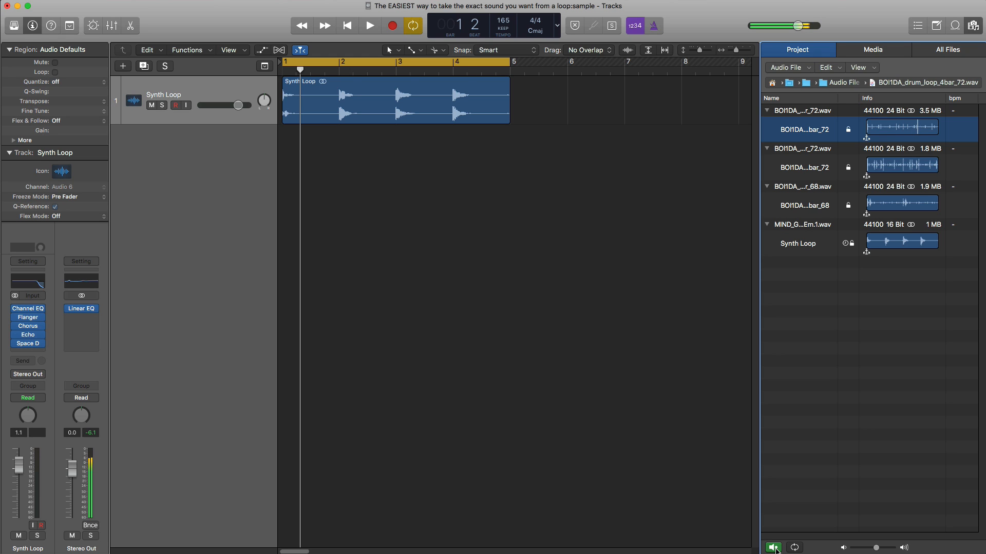
click(772, 548)
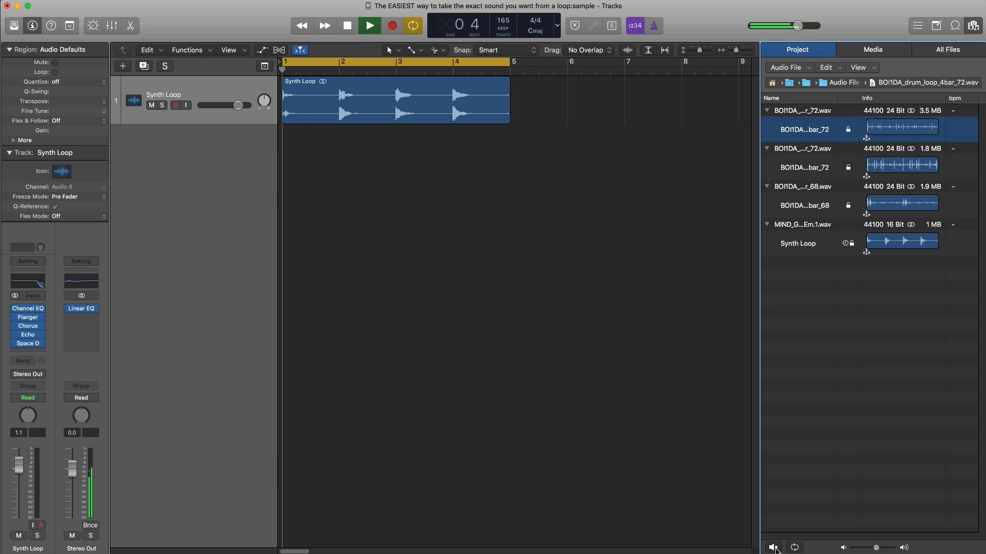
- Add a software instrument track below Synth Loop and load Regroover Pro on it, placing the plug-in window over the arrangement
click(123, 66)
key(Return)
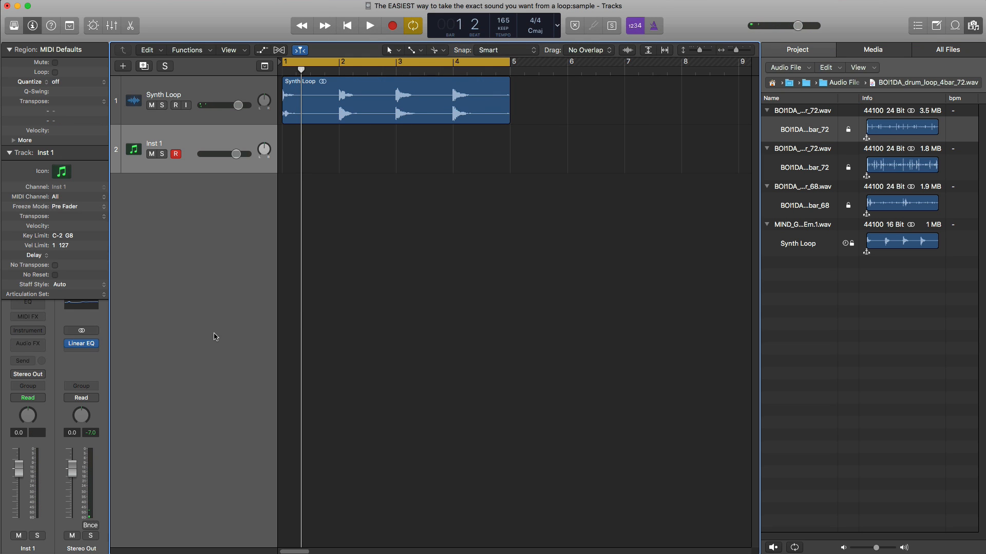
click(35, 331)
mouse_move(43, 353)
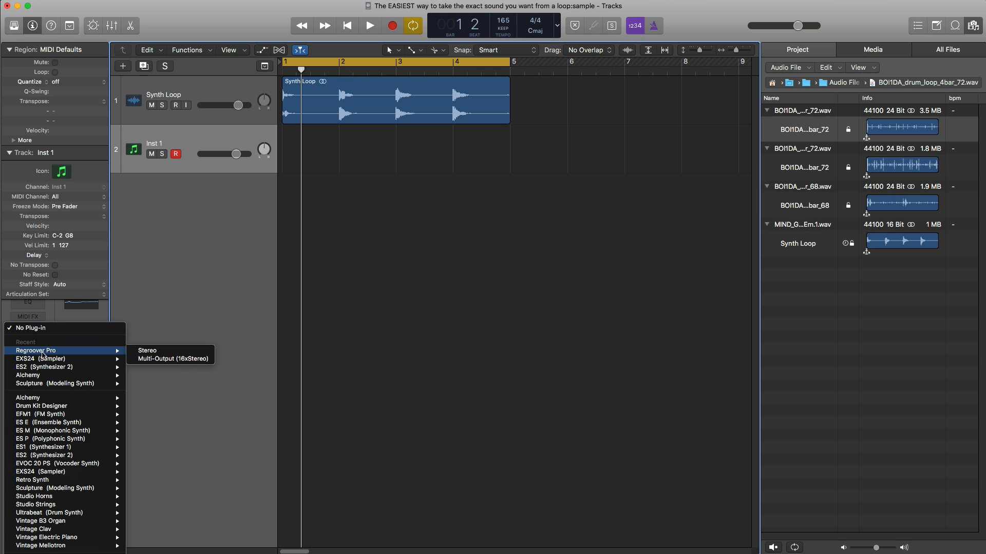
click(171, 353)
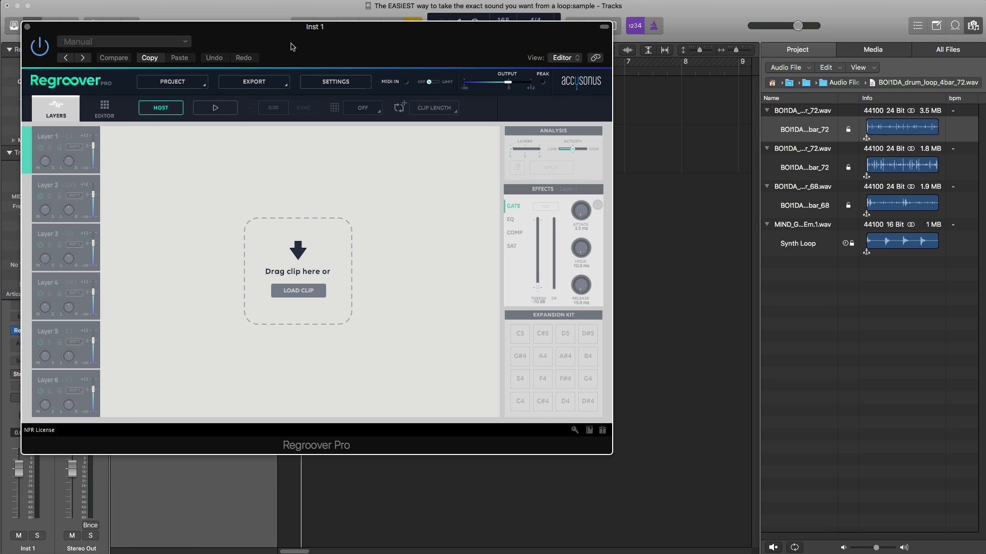
drag(295, 46, 406, 67)
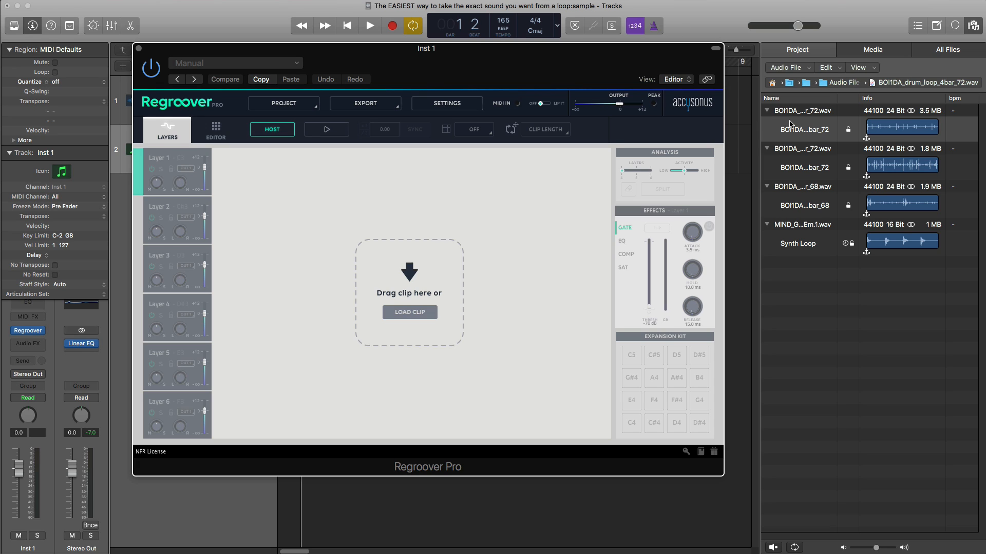
- Load BOI1DA_drum_loop_4bar_72.wav into Regroover Pro and play its separated layers with the synth loop
drag(801, 114, 407, 300)
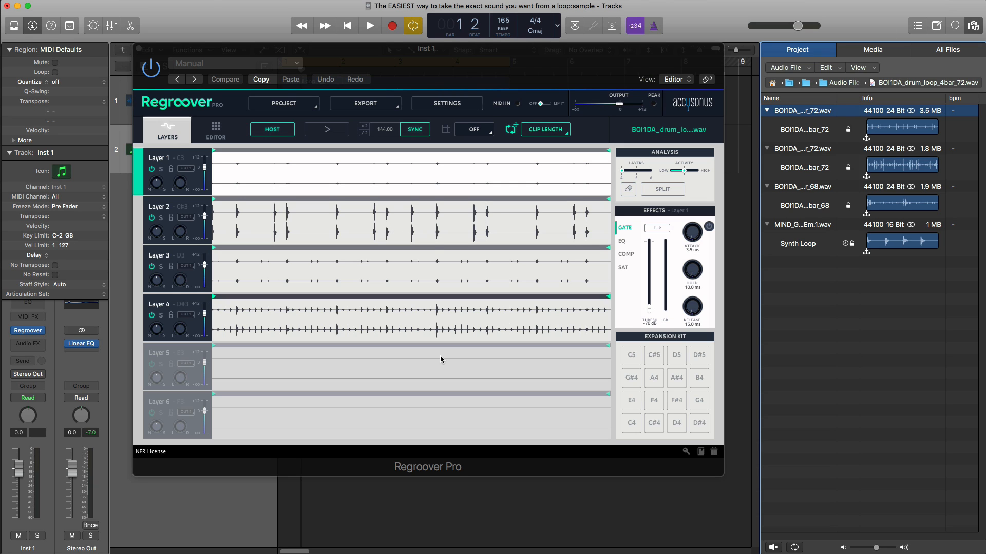
key(space)
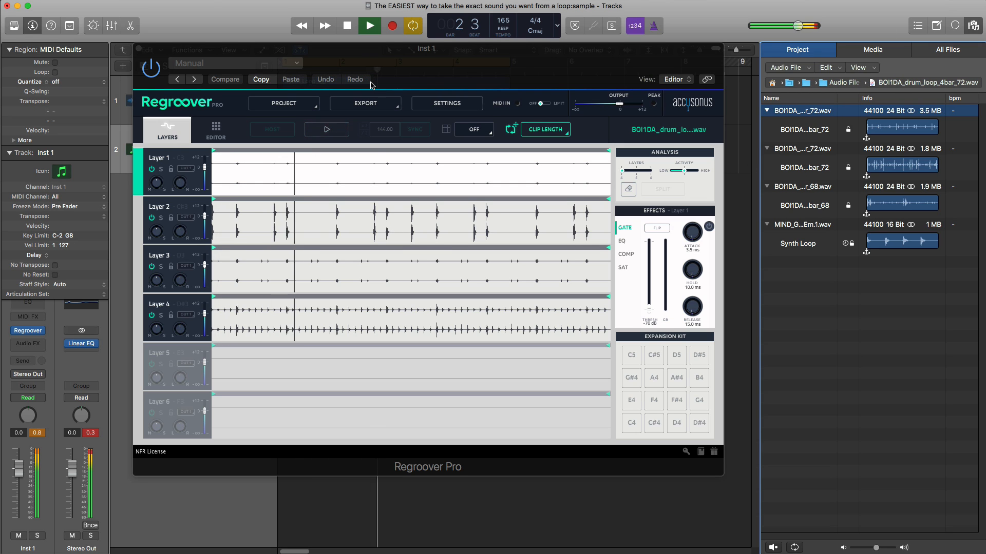
key(space)
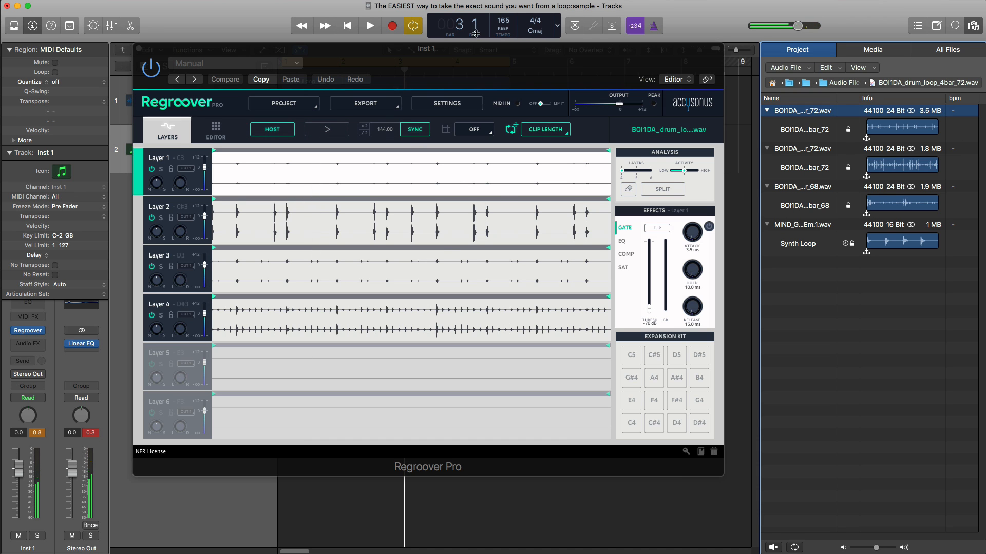
- Solo the Inst 1 track and listen to the drum layers without the synth loop
key(space)
drag(164, 43, 259, 183)
key(s)
drag(479, 201, 404, 91)
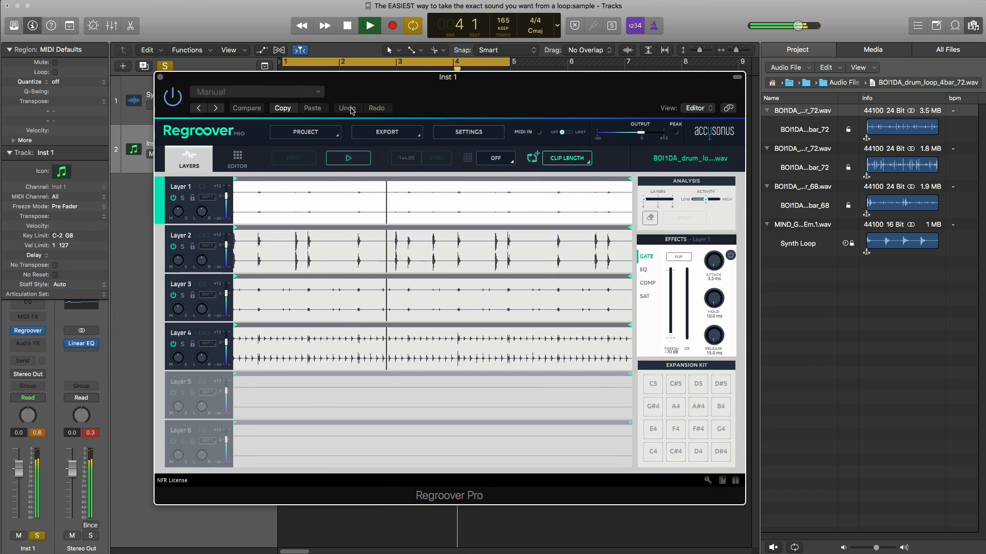
key(space)
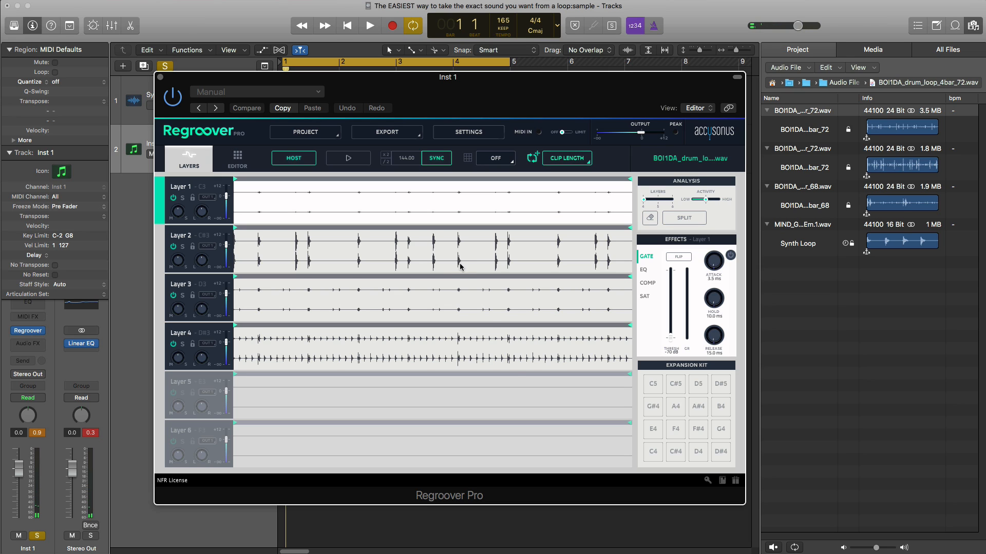
- Solo Layer 2 in Regroover Pro and play it back alone
click(183, 248)
key(space)
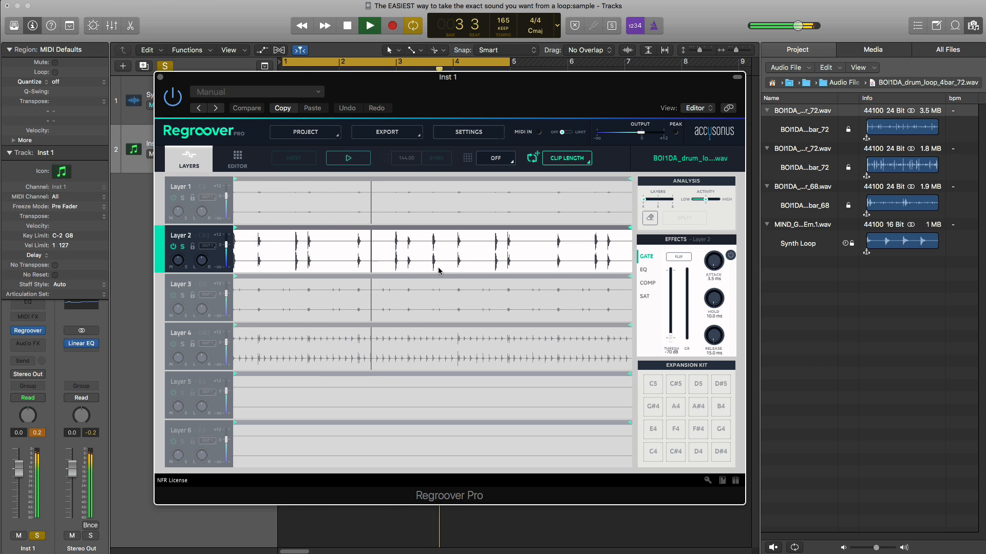
key(space)
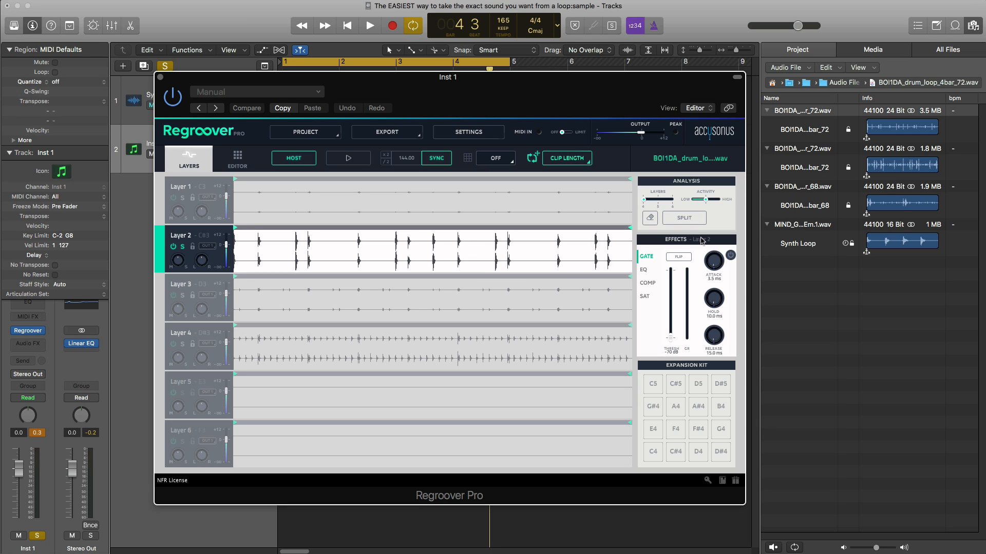
- Turn on the annotation tool for layer analysis and set the waveform grid to 1/8
click(649, 218)
click(496, 158)
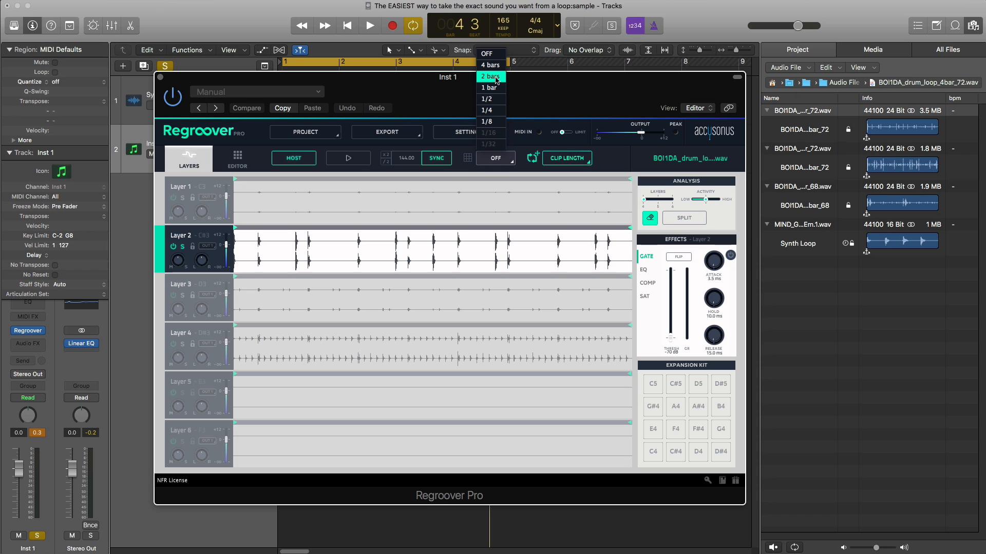
click(487, 122)
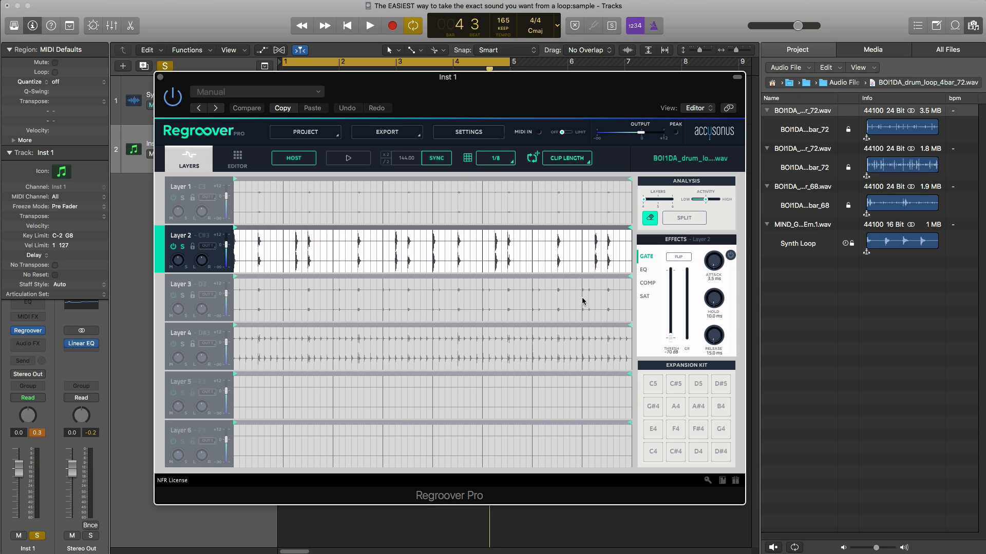
- Mark the four unwanted hits in the second half of Layer 2 and re-split the layers to remove them
click(607, 243)
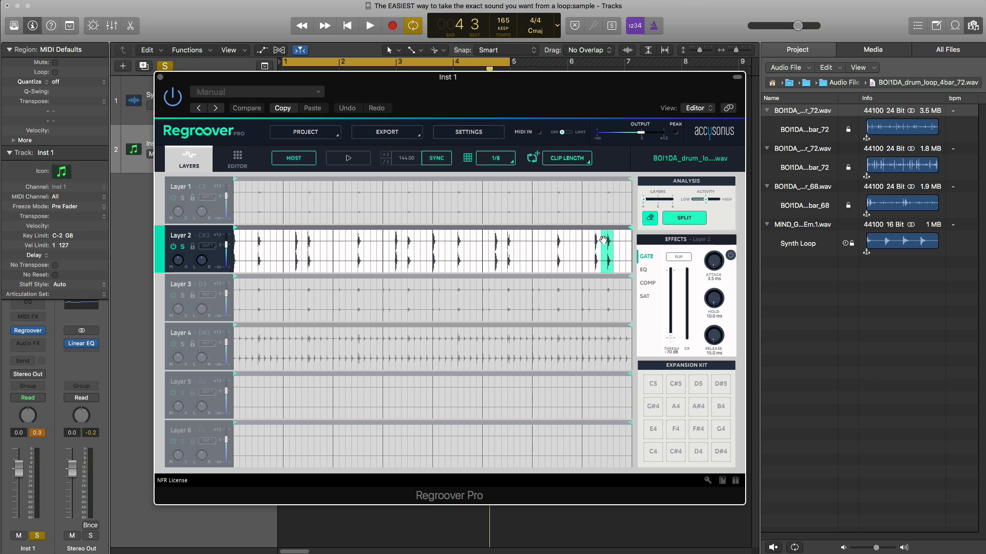
click(559, 244)
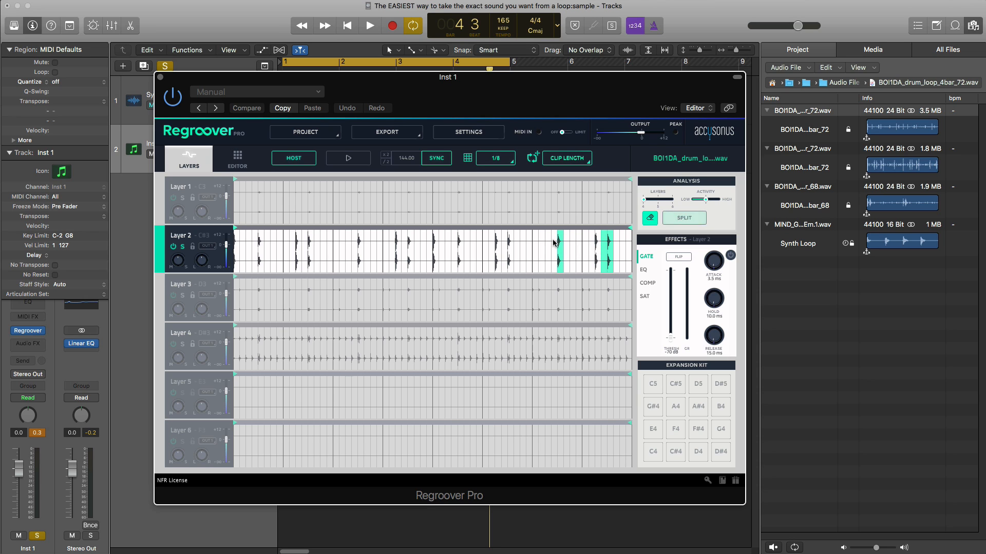
click(509, 244)
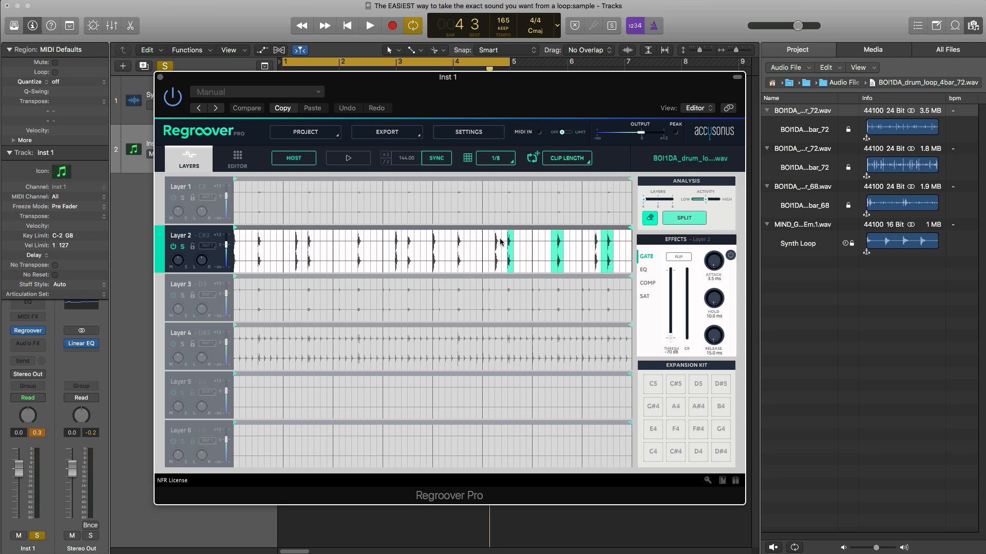
click(460, 243)
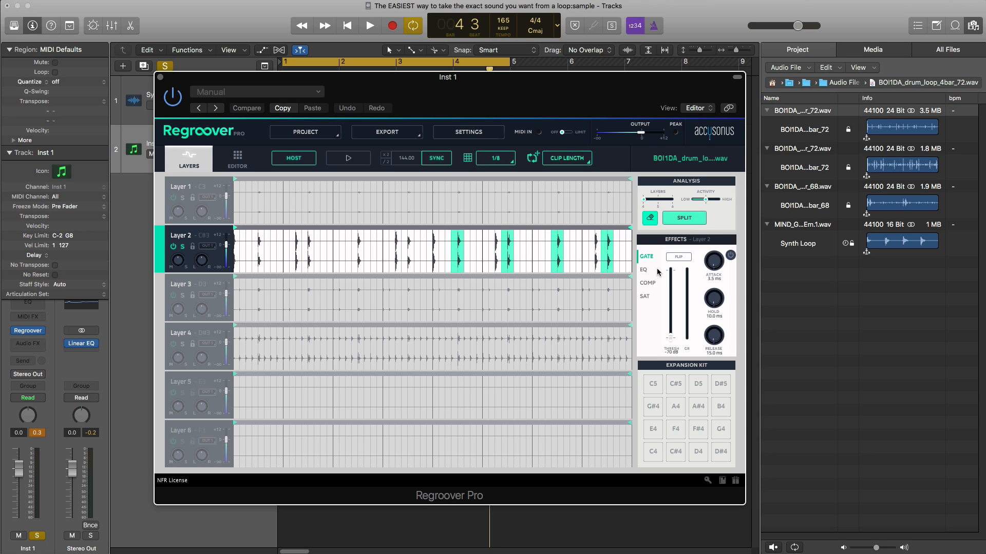
click(681, 220)
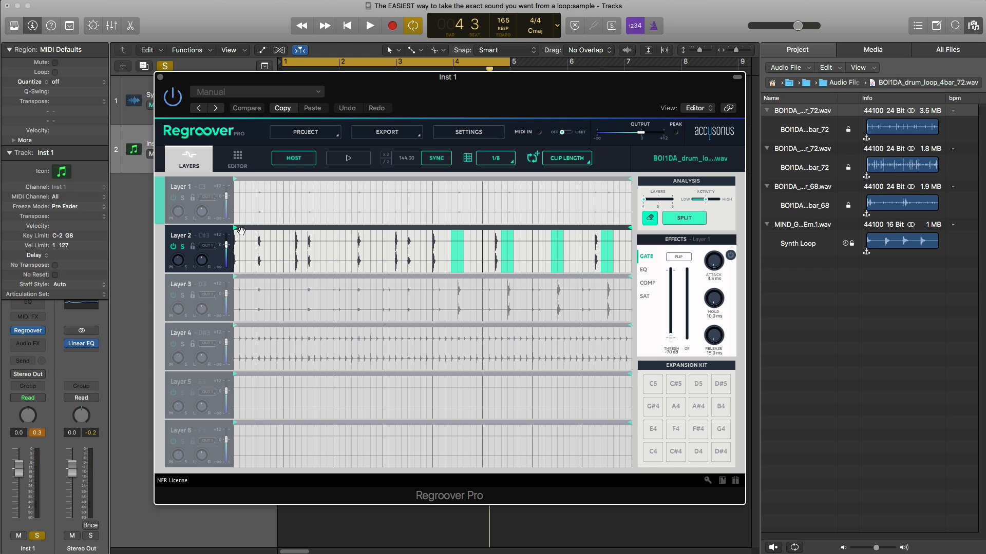
- Move Layer 2's loop start to the hit at the layer's midpoint and play the shortened loop
drag(241, 233, 434, 238)
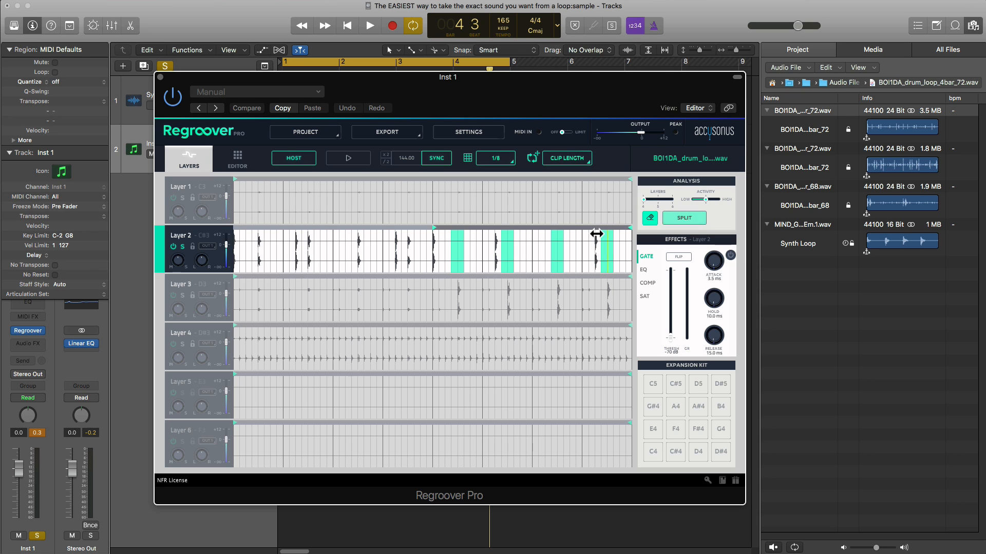
key(space)
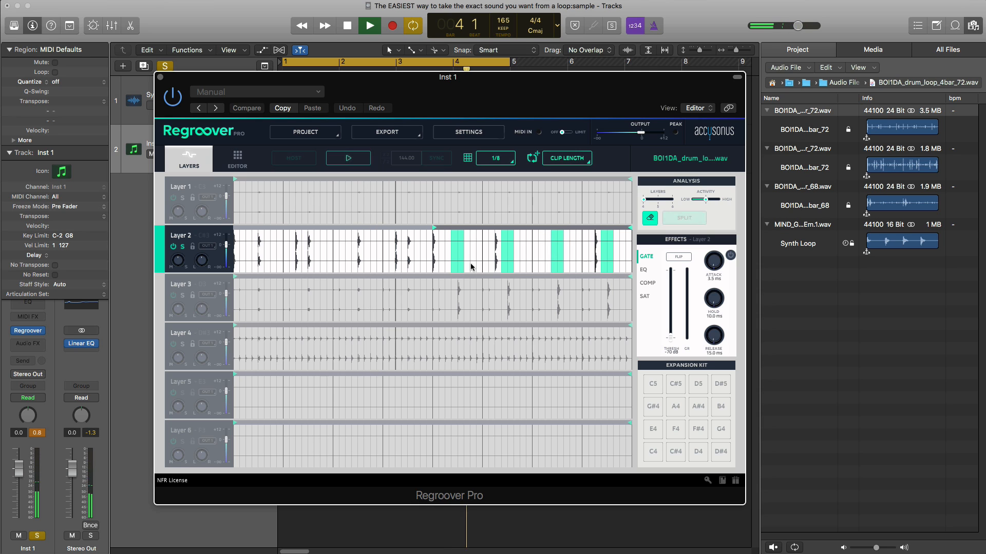
key(space)
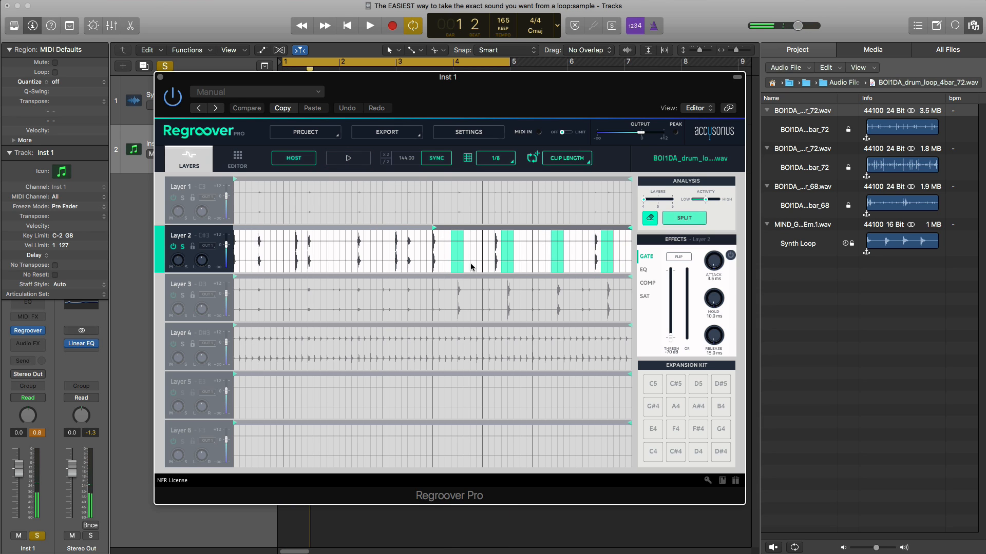
- Export a 4 bars pattern of Layer 2 to a new audio track at bar 1 and place that track above Inst 1
click(567, 167)
click(495, 99)
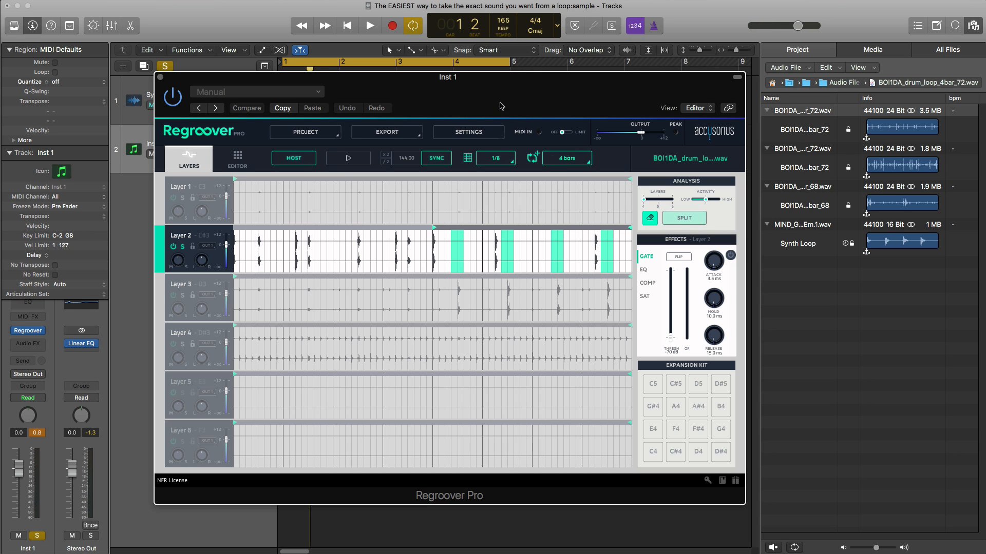
drag(441, 77, 467, 214)
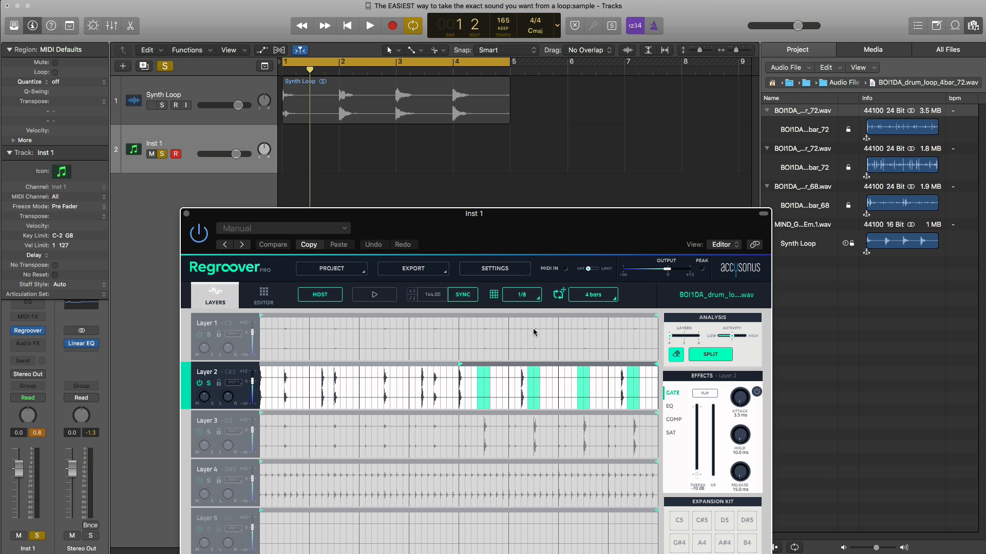
drag(559, 297, 287, 195)
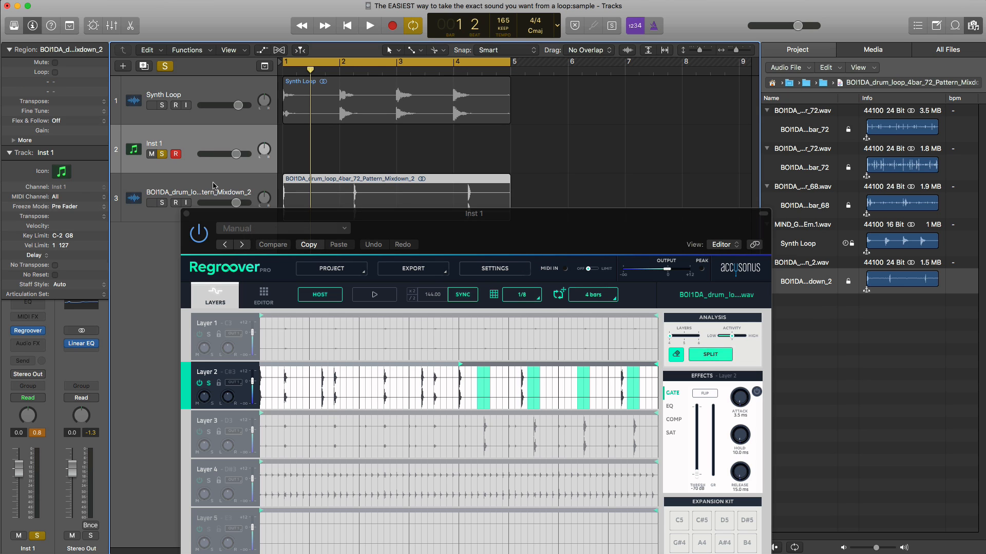
drag(213, 161, 164, 159)
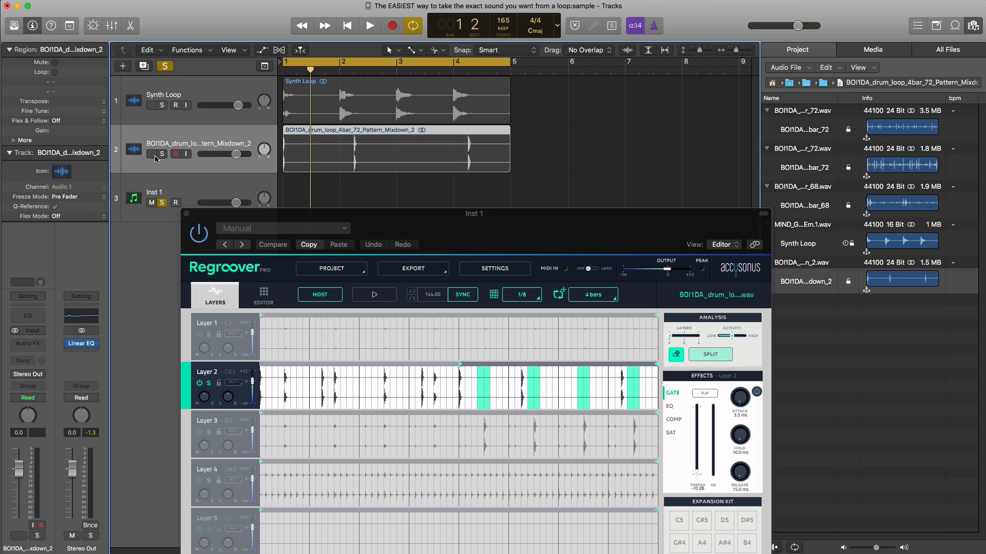
- Solo the exported drum track instead of Inst 1, play it, and add Synth Loop to the solo
click(162, 155)
click(162, 202)
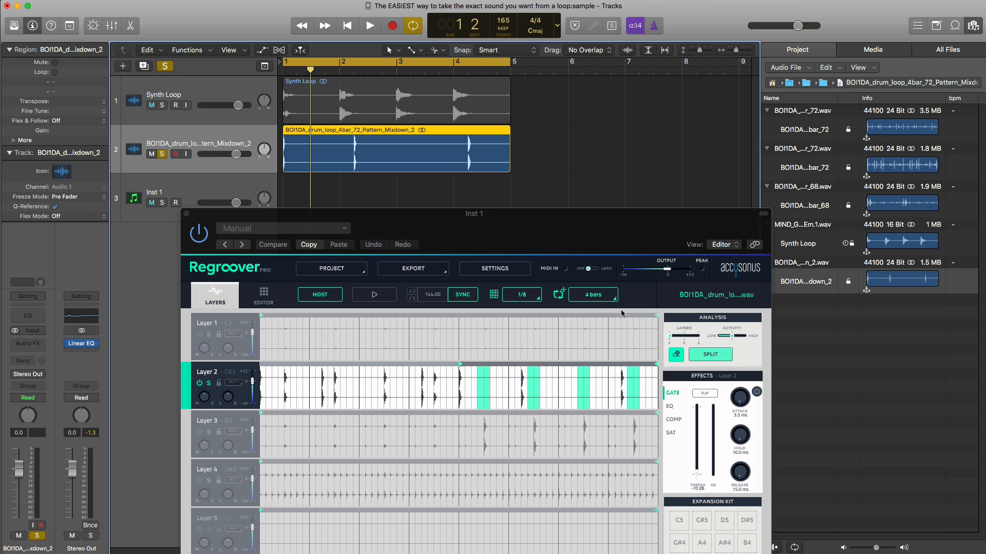
key(space)
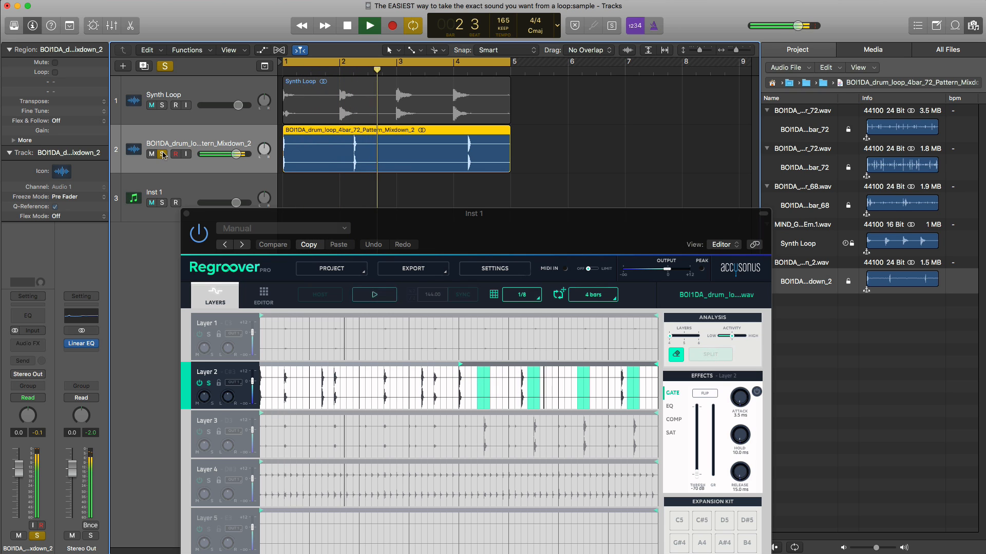
click(162, 105)
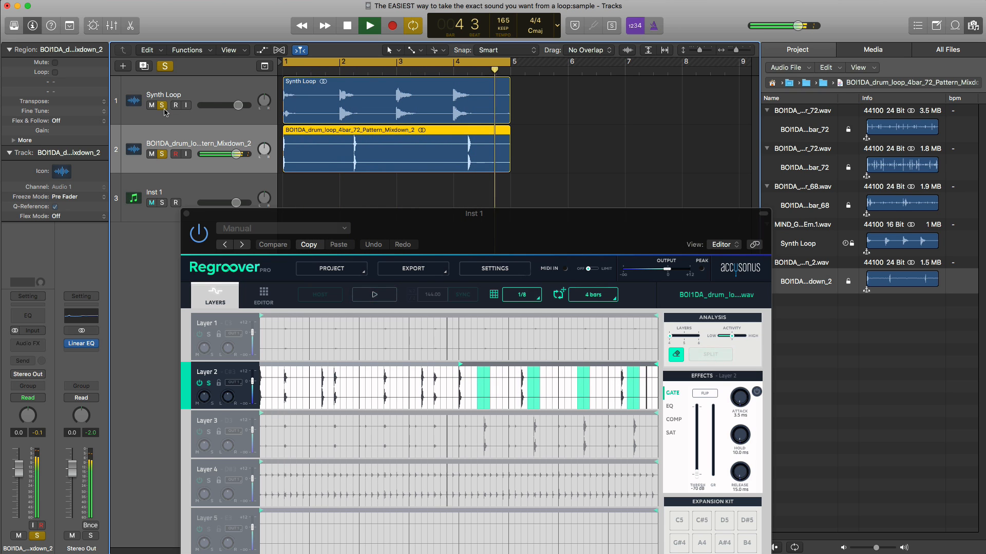
- Rename the exported drum track as Kick and stop playback
double_click(181, 143)
text(Kick)
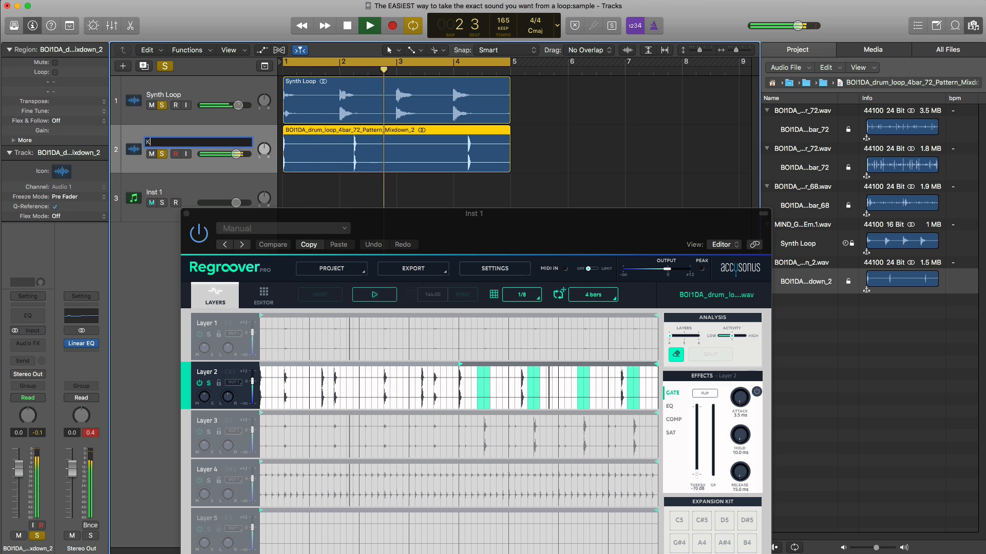
key(Return)
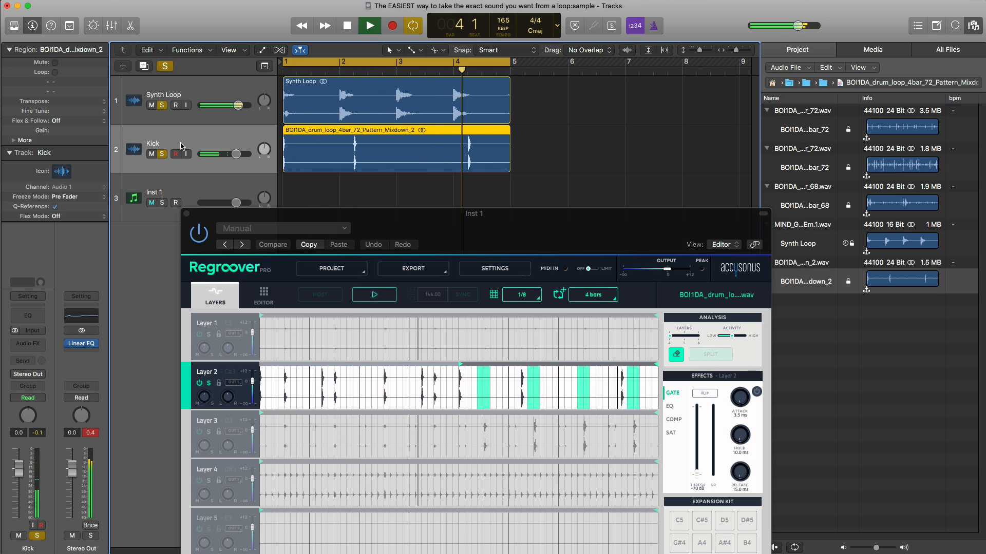
key(space)
- Solo Layer 4 in Regroover instead of Layer 2, play it, and solo the Inst 1 track
click(178, 189)
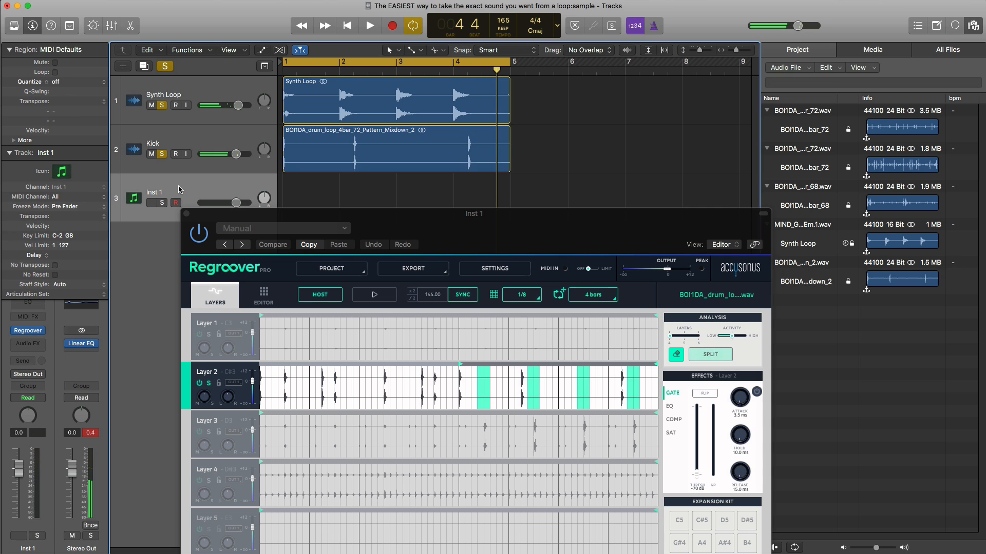
double_click(359, 219)
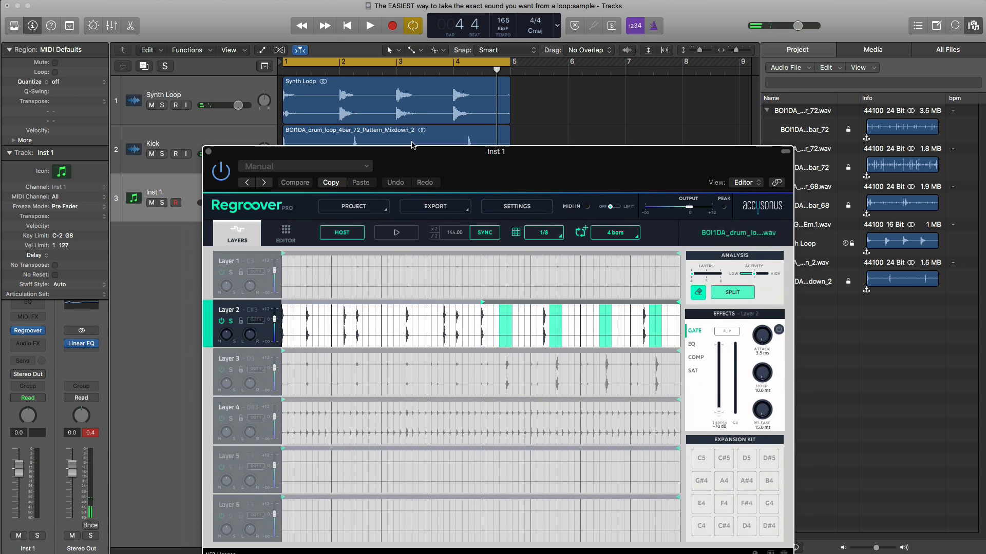
click(247, 355)
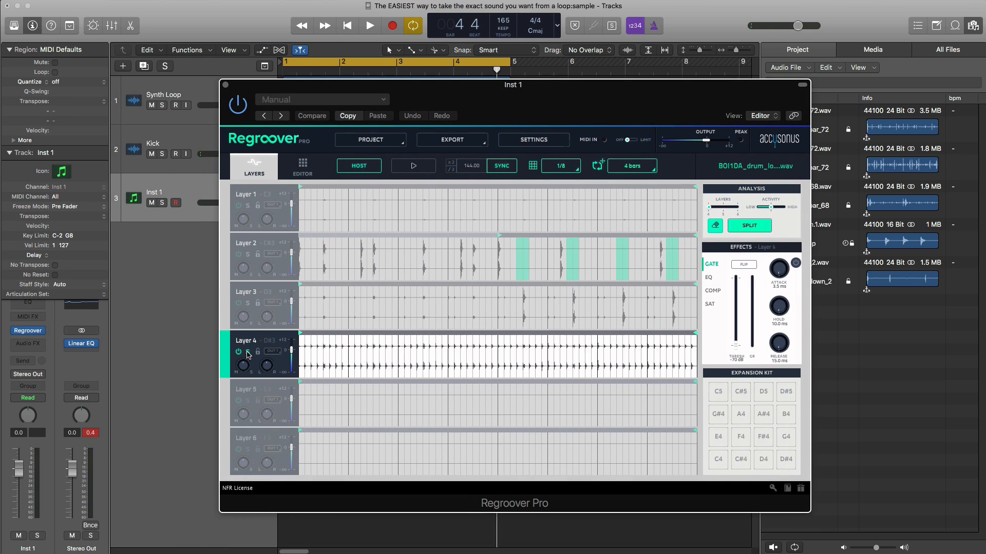
click(248, 352)
key(space)
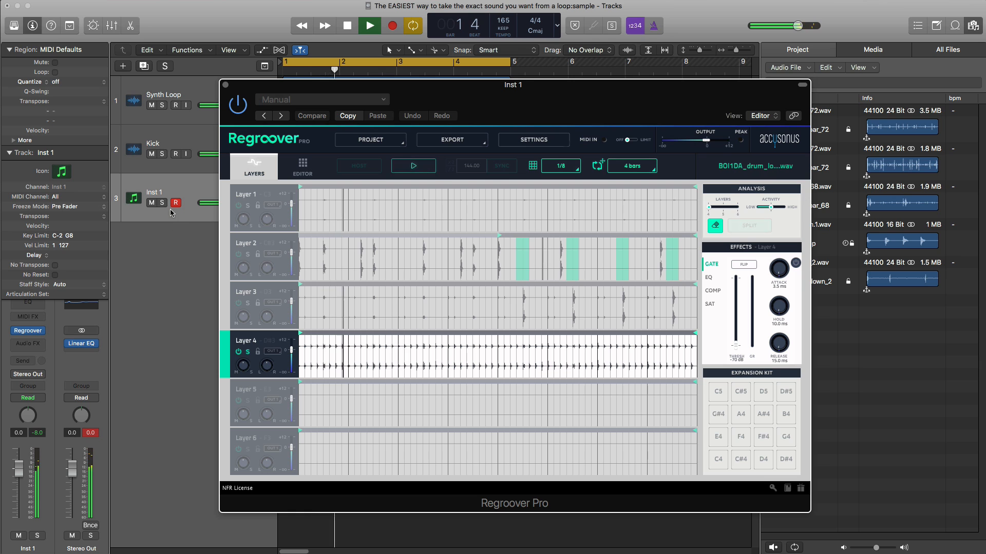
drag(303, 87, 400, 115)
key(s)
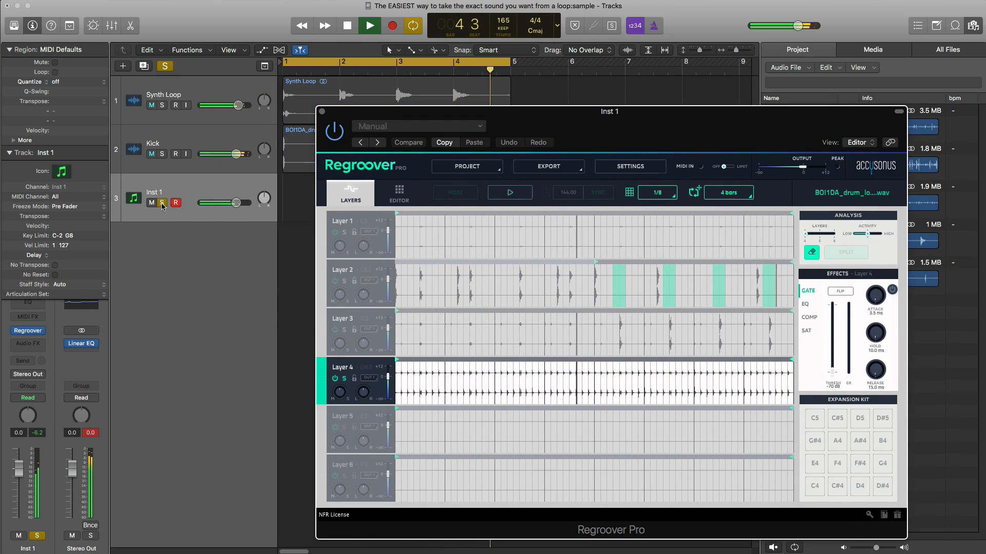
- Solo Layer 1 in Regroover instead of Layer 4 and play it briefly
key(space)
click(344, 237)
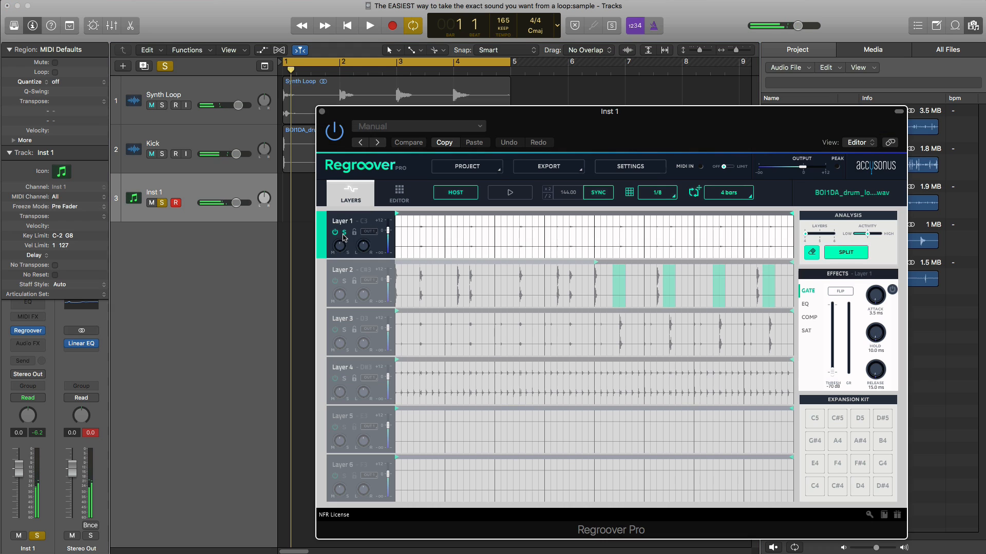
key(space)
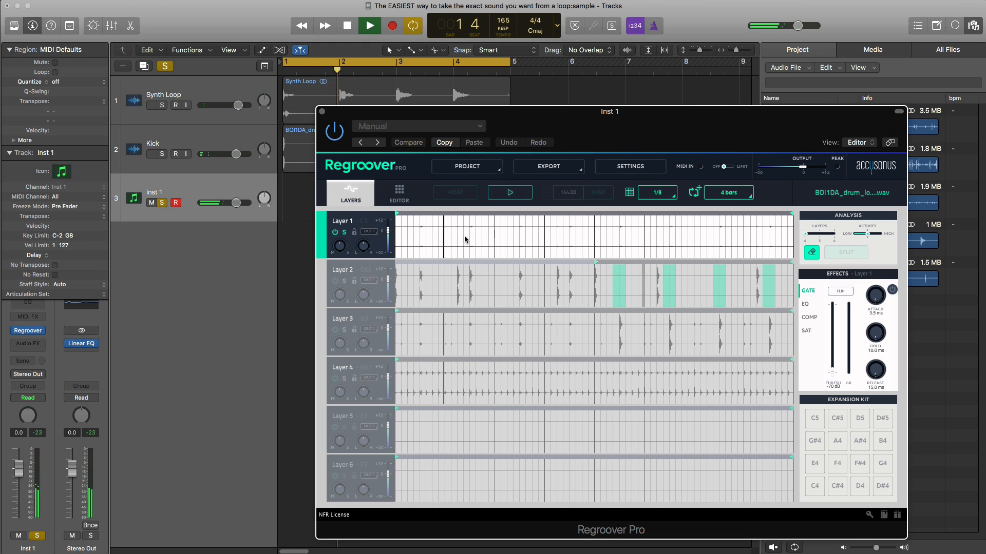
key(space)
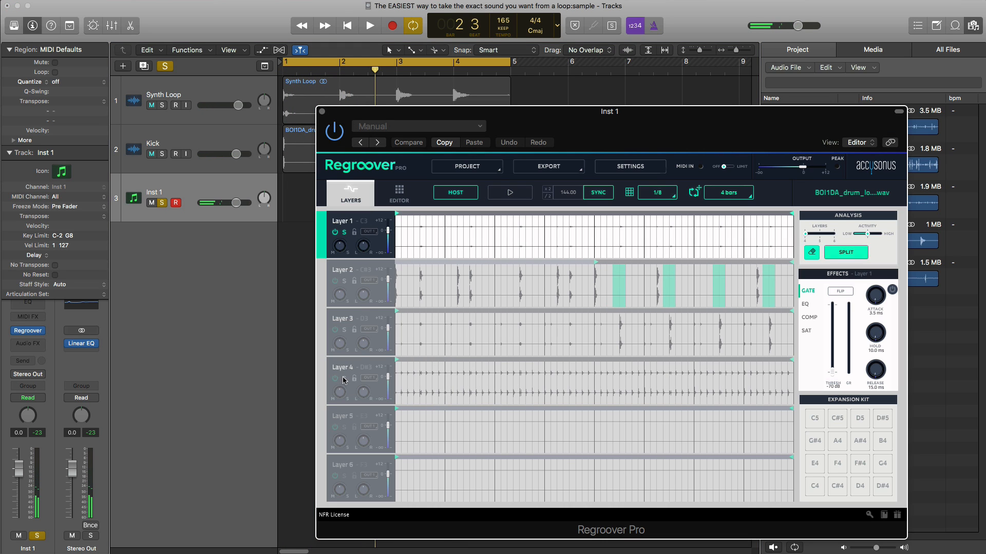
- Add Layer 4 to the solo alongside Layer 1 and play both layers together
click(423, 396)
key(space)
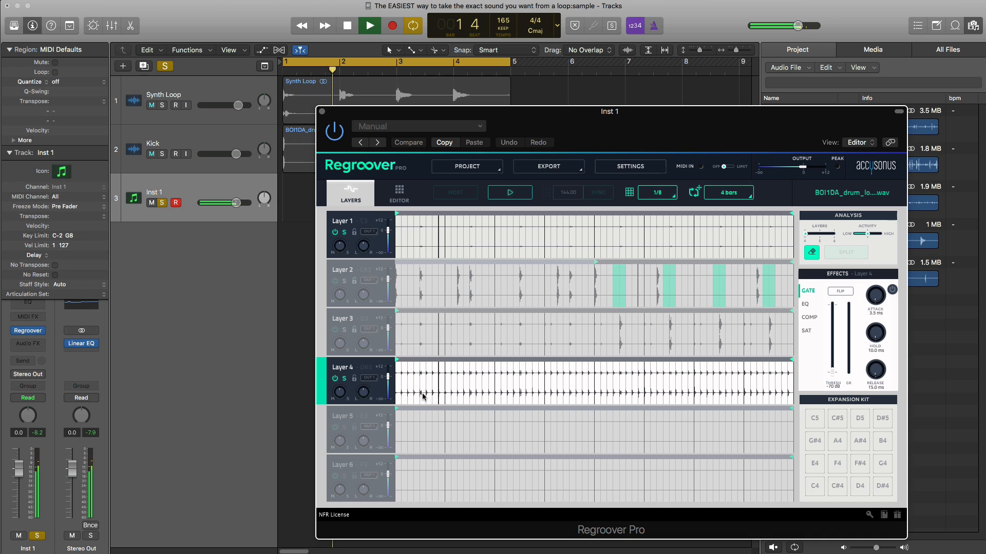
key(space)
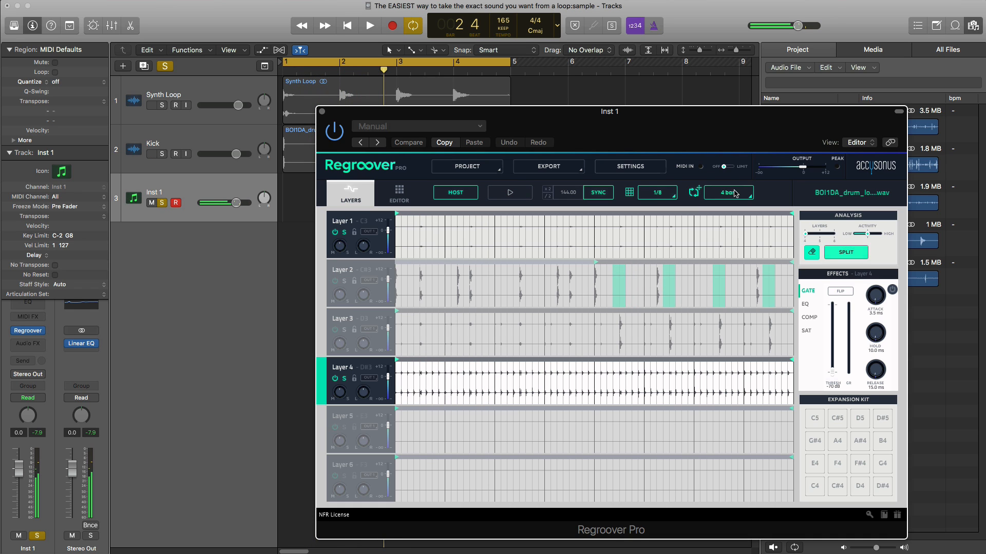
- Export the 4 bars pattern of Layers 1 and 4 to a new audio track at bar 1, placed above Inst 1
drag(688, 142, 780, 237)
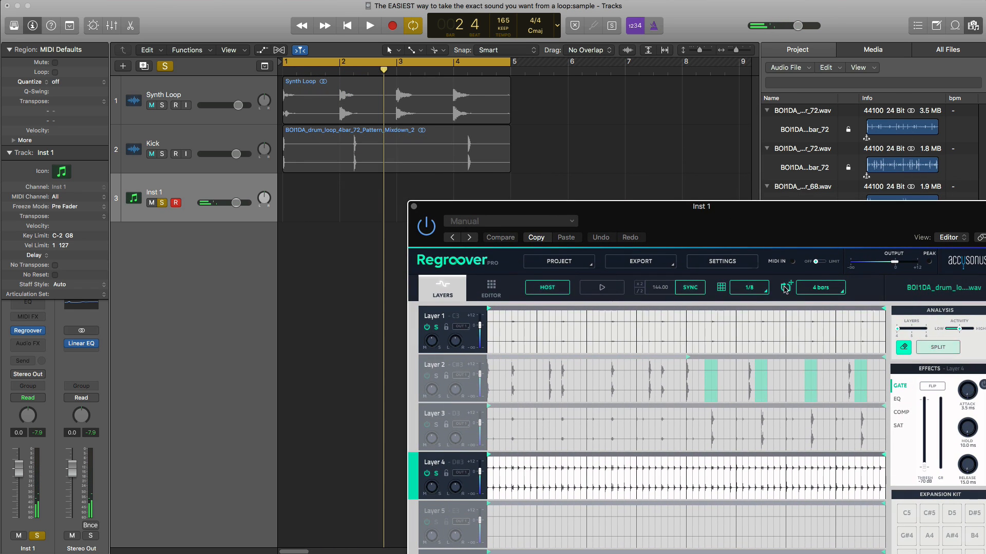
drag(286, 252, 286, 247)
drag(205, 236, 182, 189)
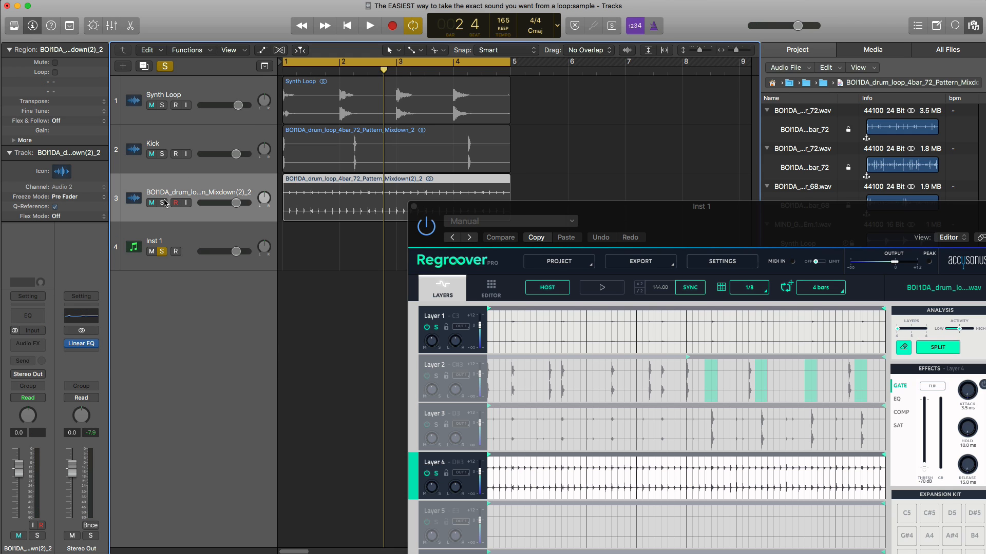
- Rename the newly exported pattern track as HiHats
double_click(162, 195)
text(H)
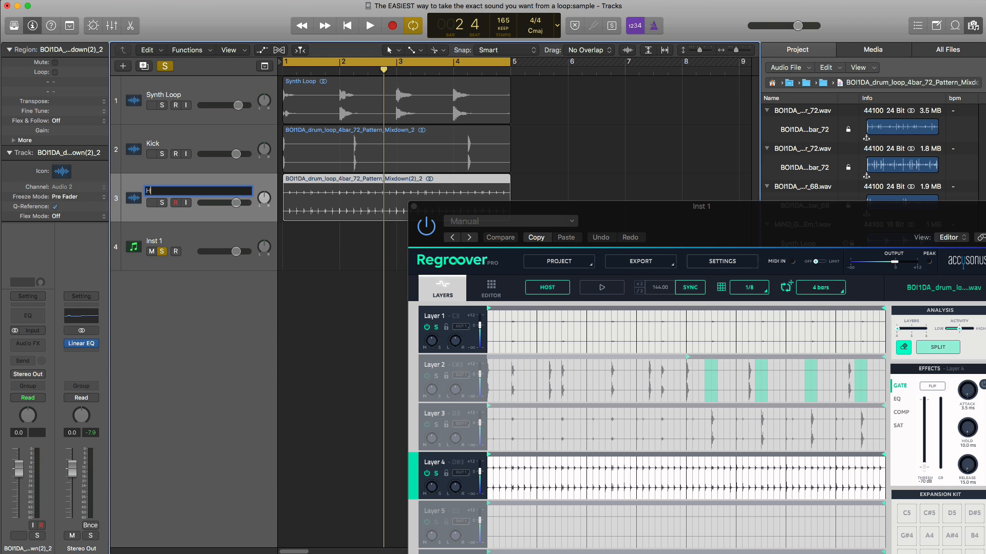
text(iHats)
key(Return)
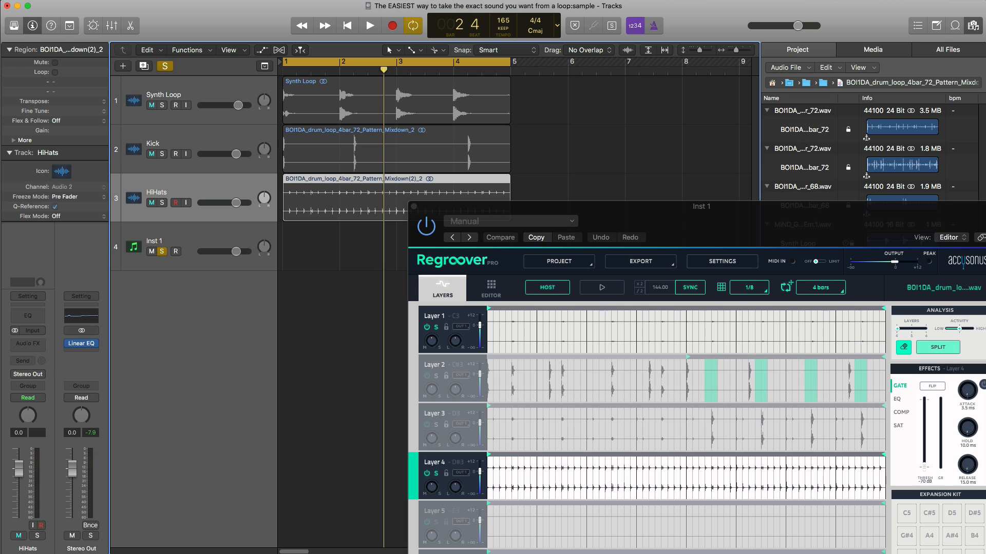
- Play HiHats soloed, add Kick and Synth Loop to the solo, and clear all track solos after stopping playback
click(162, 203)
key(space)
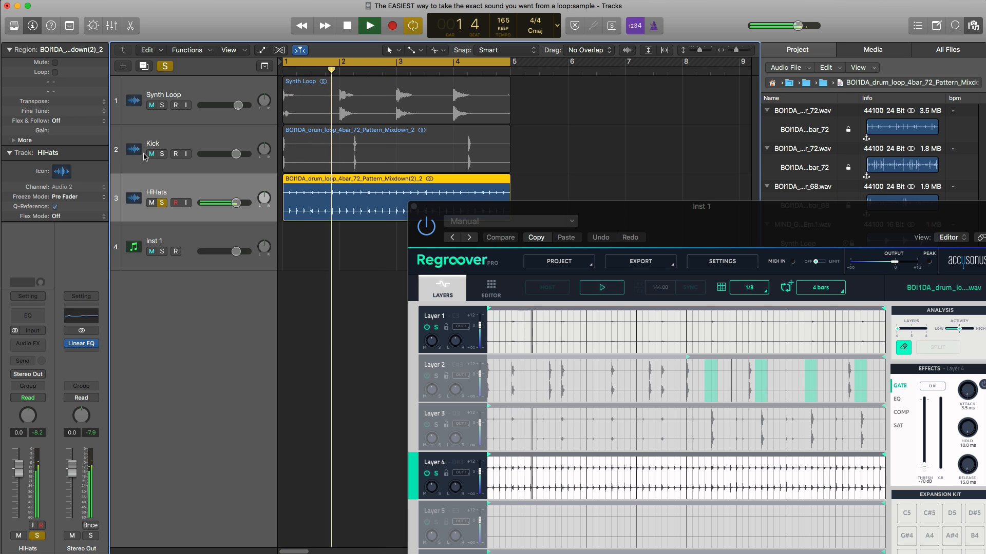
click(163, 154)
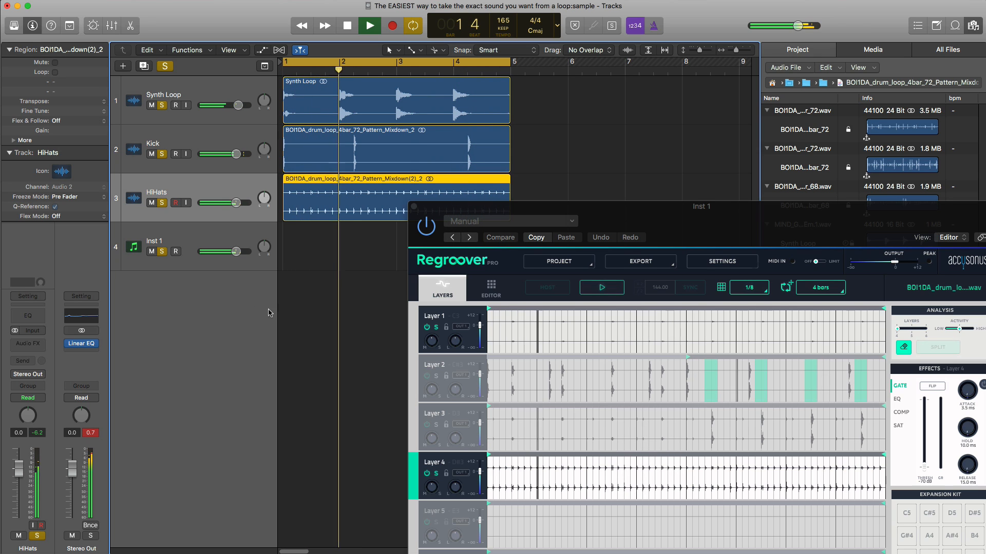
key(space)
click(161, 204)
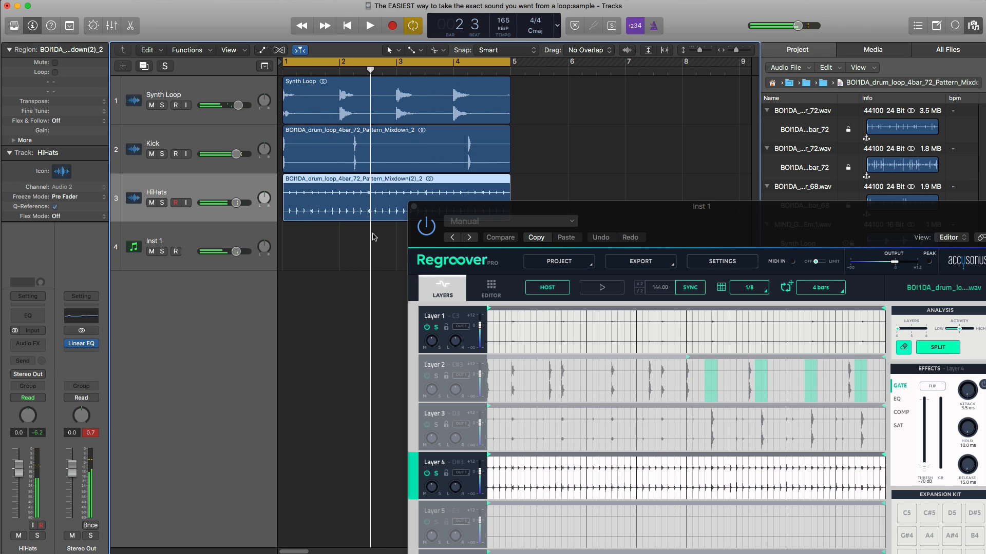
- Solo Inst 1 and create a new, empty Regroover project, accepting the reset
drag(656, 223, 498, 126)
click(173, 246)
click(162, 252)
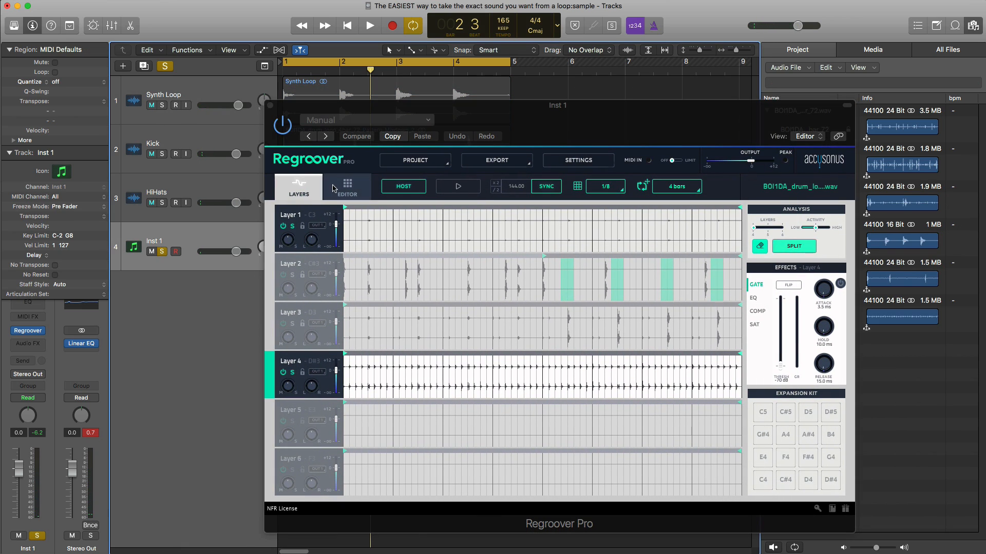
click(411, 166)
click(410, 177)
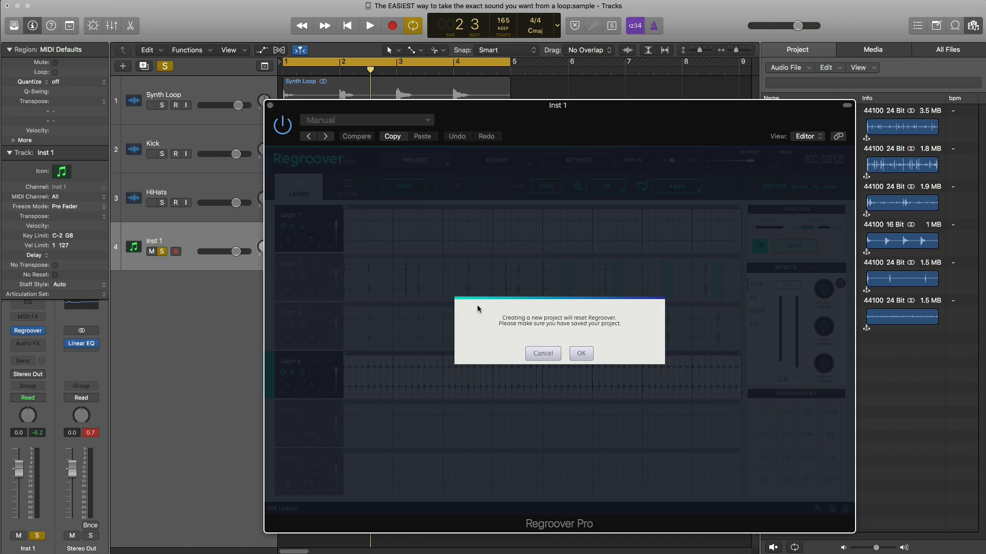
click(580, 353)
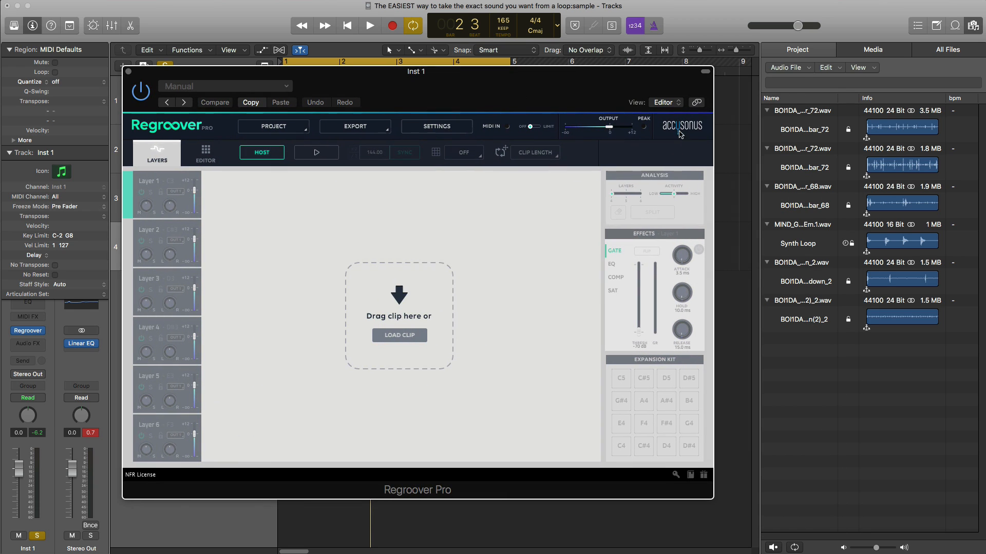
- Preview BOI1DA_drum_loop_2bar_72.wav from the project's audio files and load it into Regroover for layer analysis
click(804, 149)
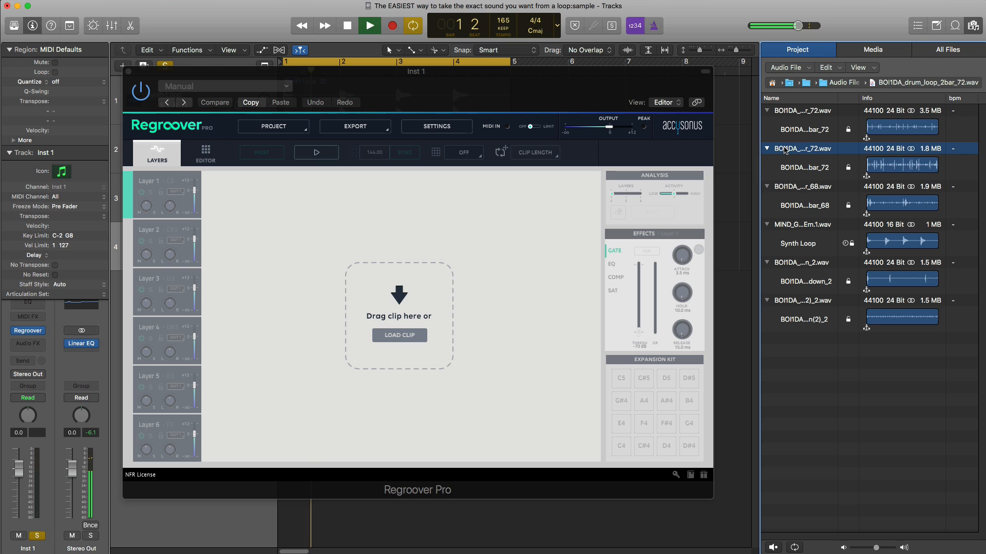
key(space)
drag(784, 150, 380, 285)
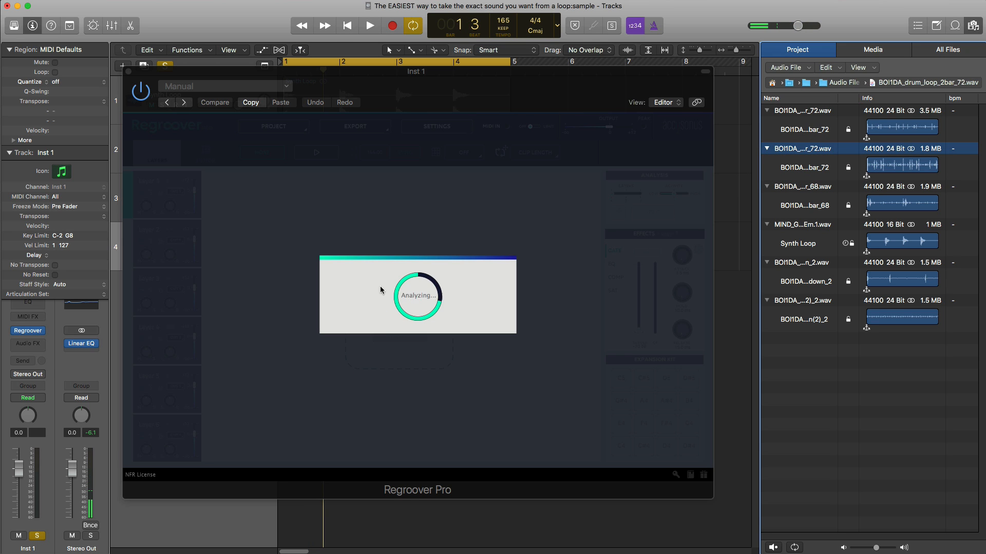
drag(453, 84, 642, 125)
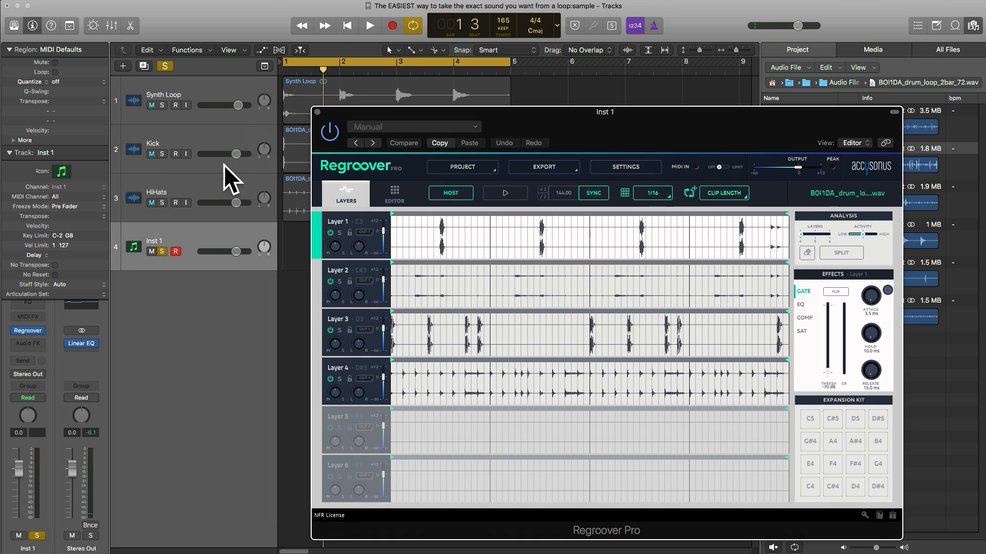
- Play the newly split drum loop and solo Layer 1 to hear it alone
key(space)
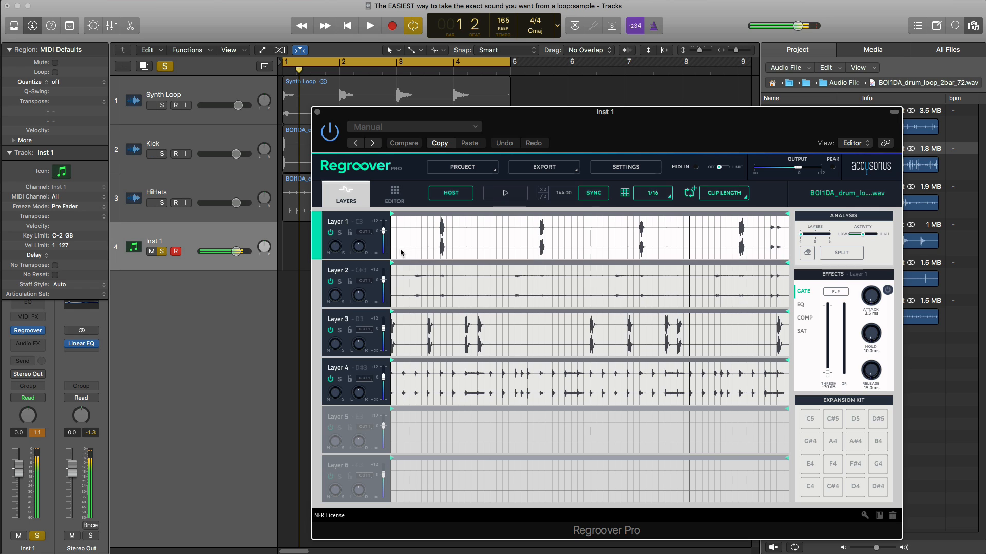
click(340, 233)
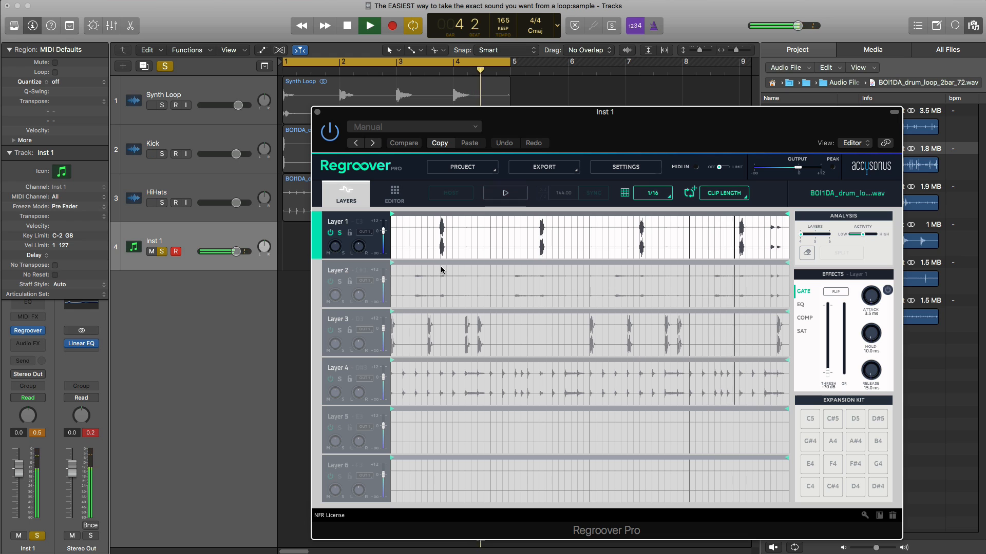
key(space)
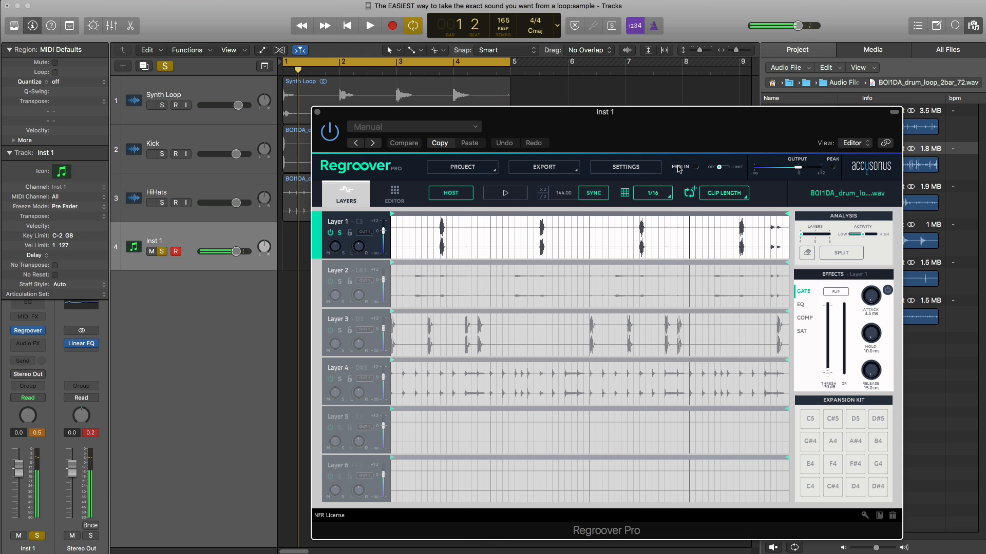
- Set the pattern length to 4 bars and export Layer 1 to a new audio track at bar 1 above Inst 1
click(691, 193)
click(491, 135)
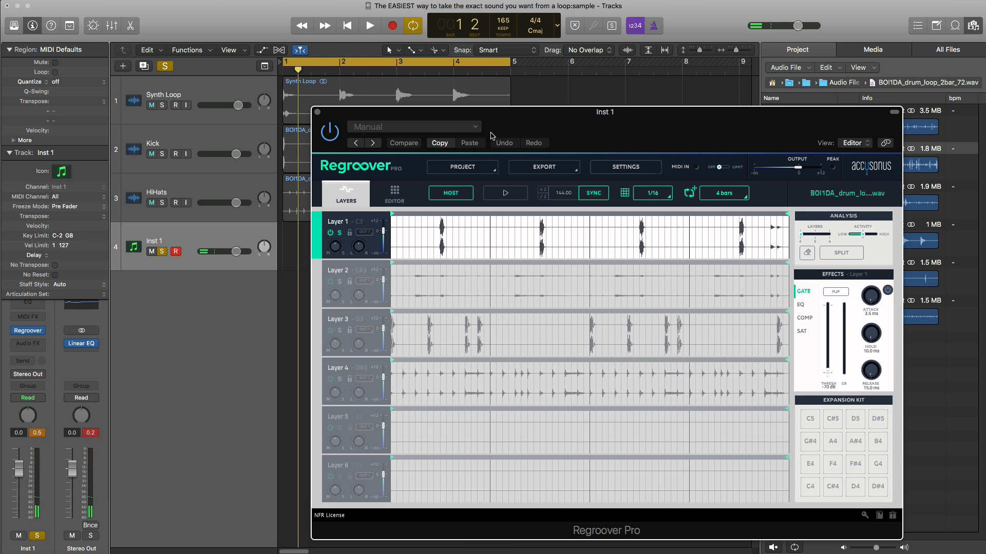
drag(614, 127, 703, 341)
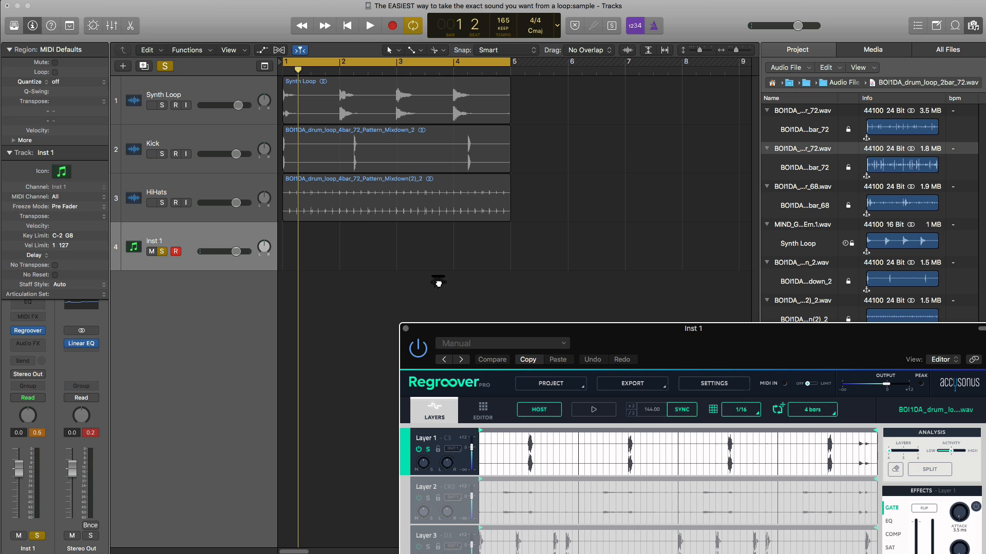
drag(287, 297, 165, 257)
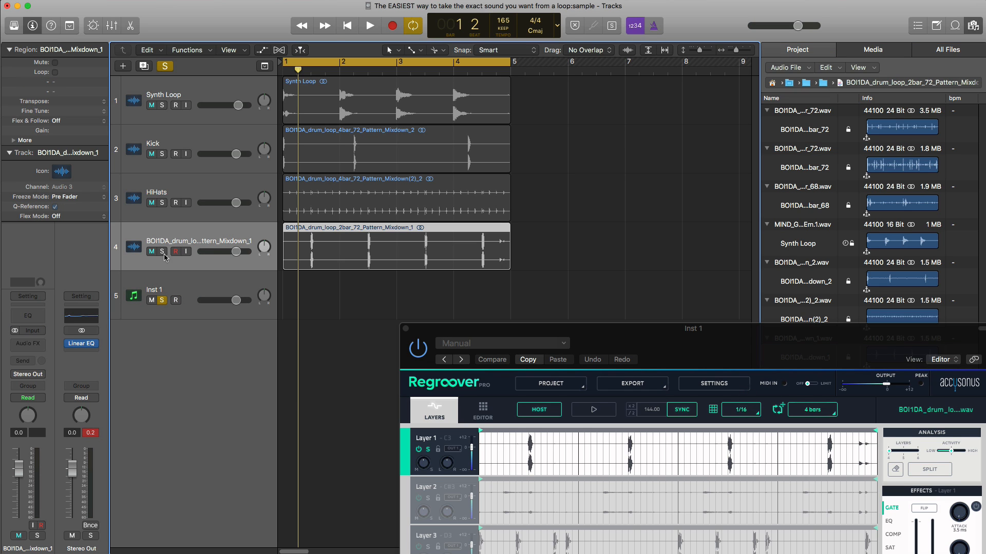
- Unsolo and mute Inst 1, and lower the new drum track's volume to -2.6 dB while playing all the tracks
click(162, 300)
key(space)
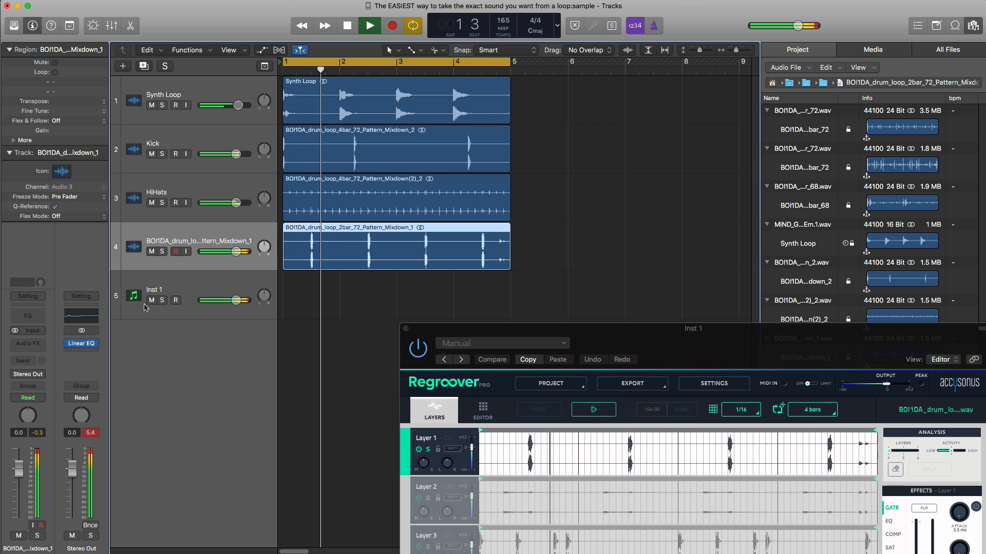
click(152, 300)
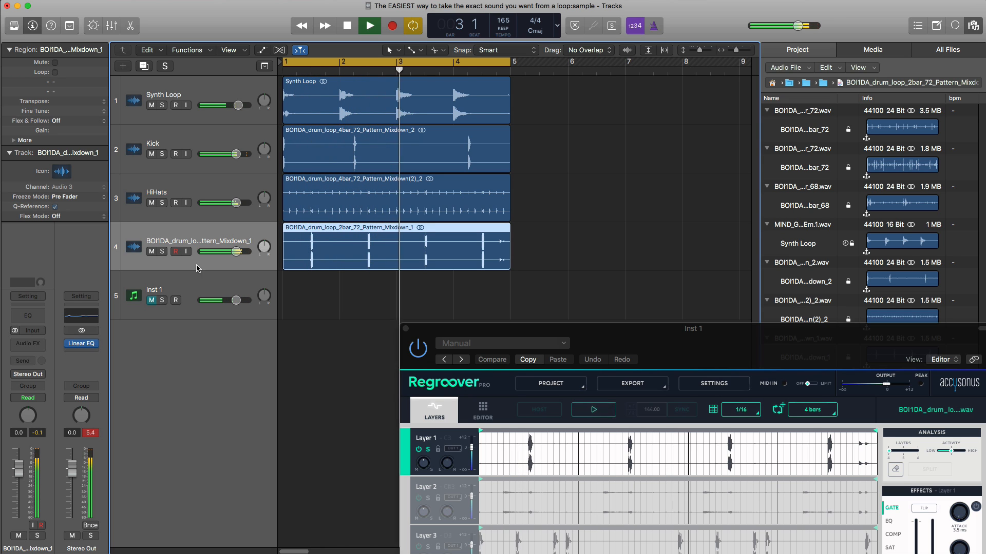
drag(236, 252, 231, 251)
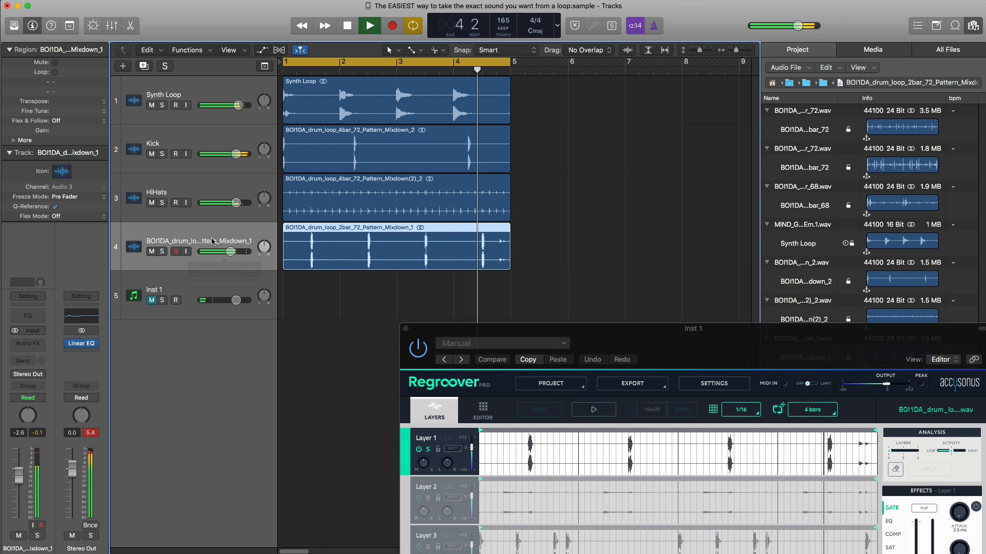
key(space)
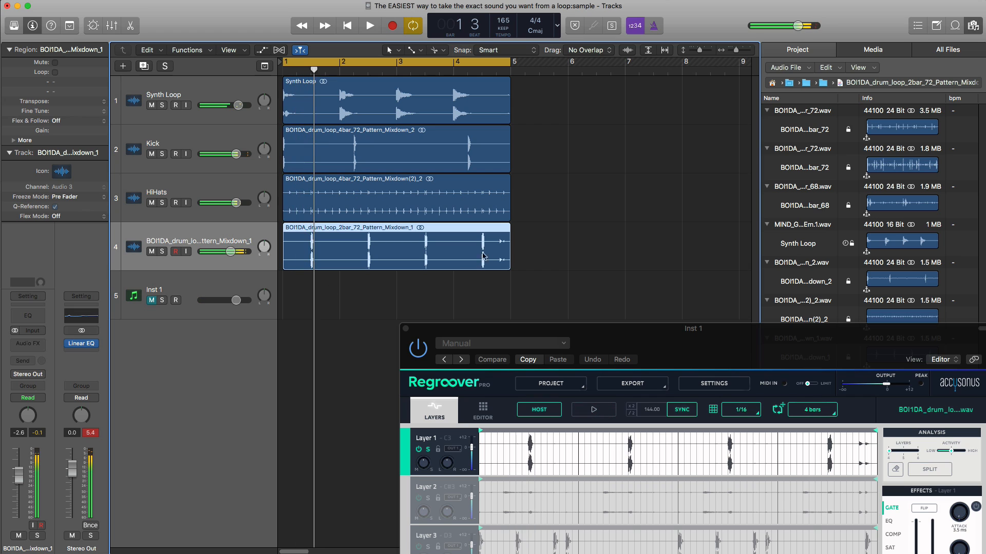
- Split the drum region on track 4 just after its last hit and delete the leftover tail
click(496, 251)
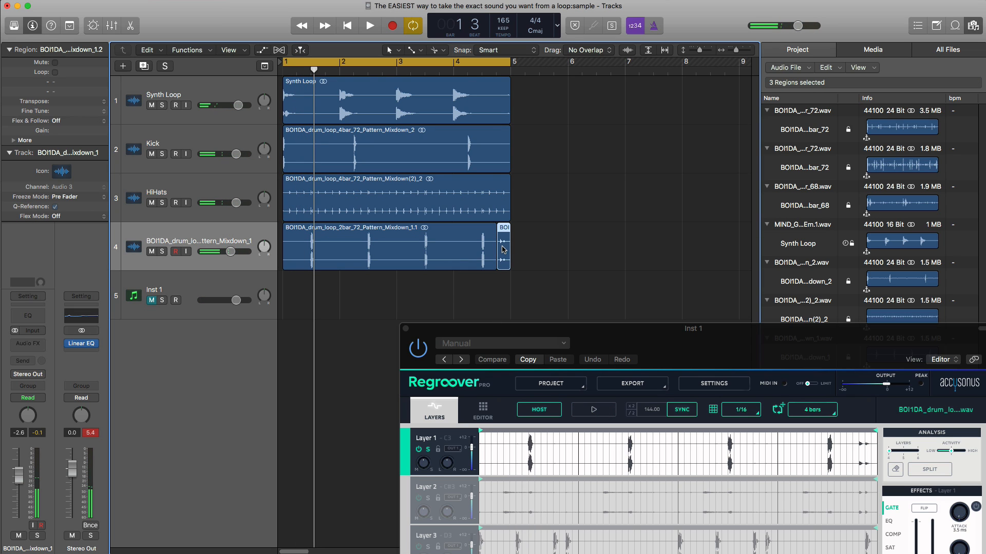
key(Delete)
- Insert a stereo Space Designer reverb on the track 4 drum loop, lower its Wet level, and listen with all tracks playing
click(205, 237)
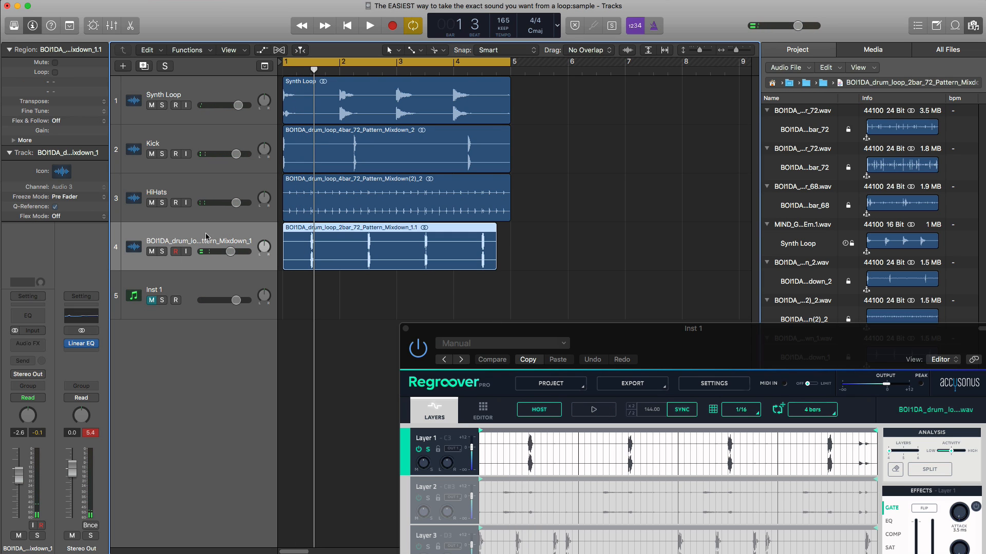
click(43, 349)
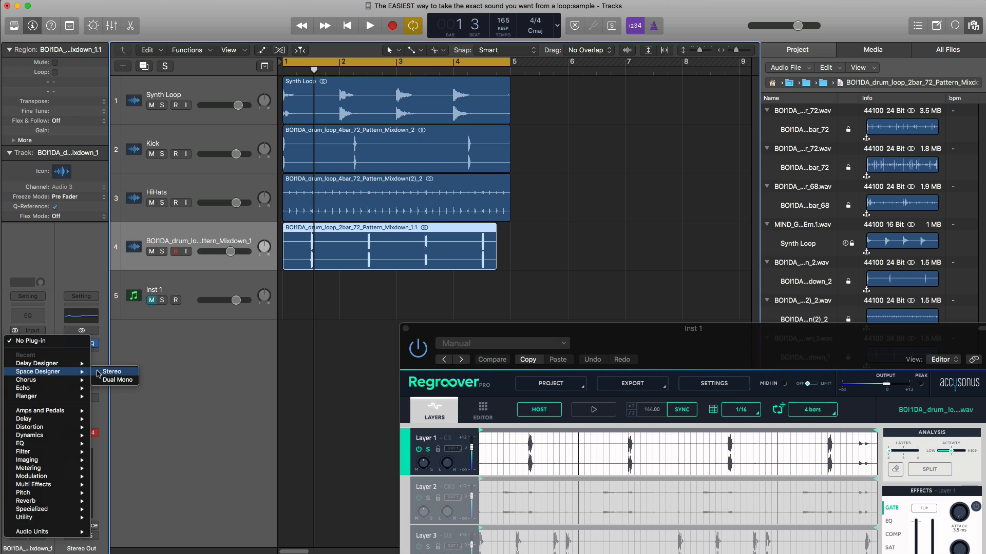
click(97, 374)
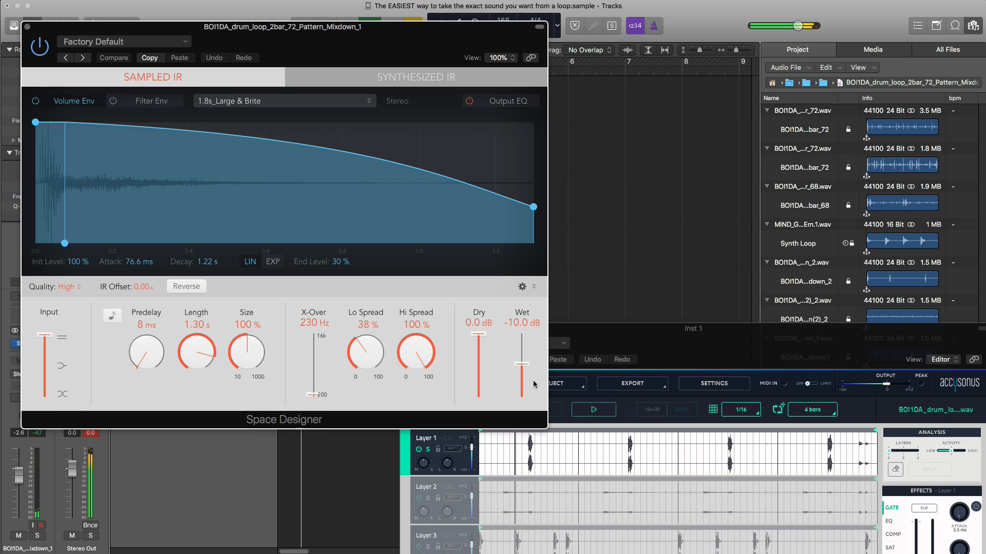
drag(521, 365, 517, 384)
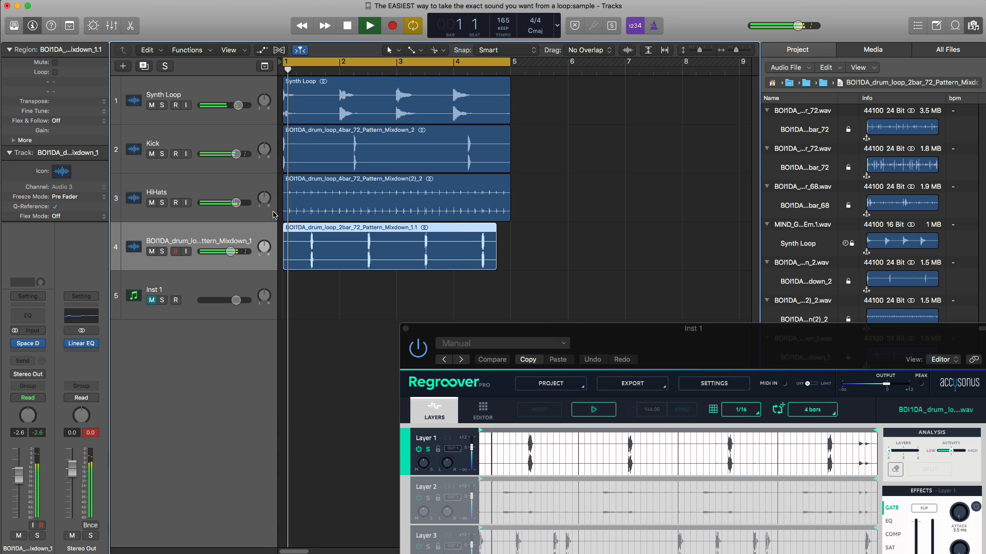
click(28, 26)
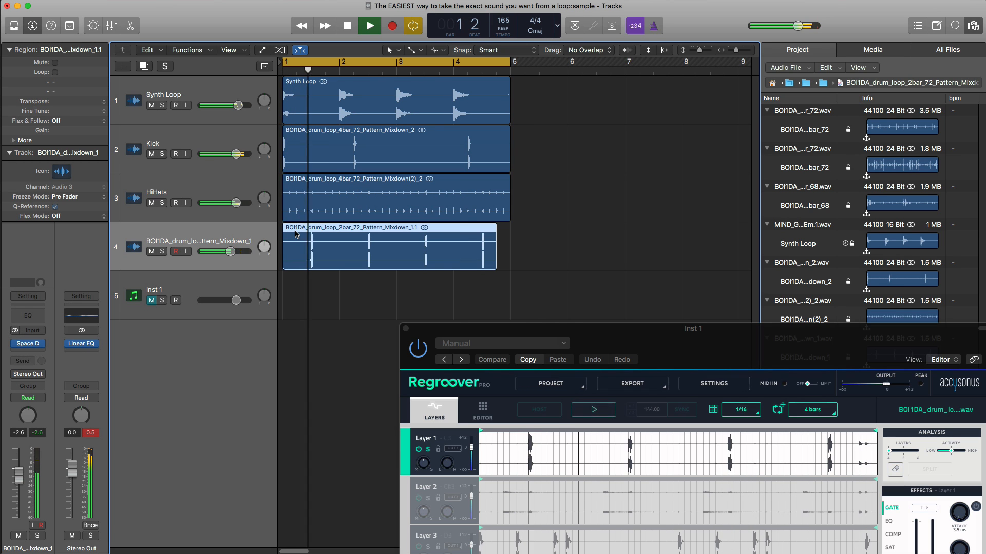
key(space)
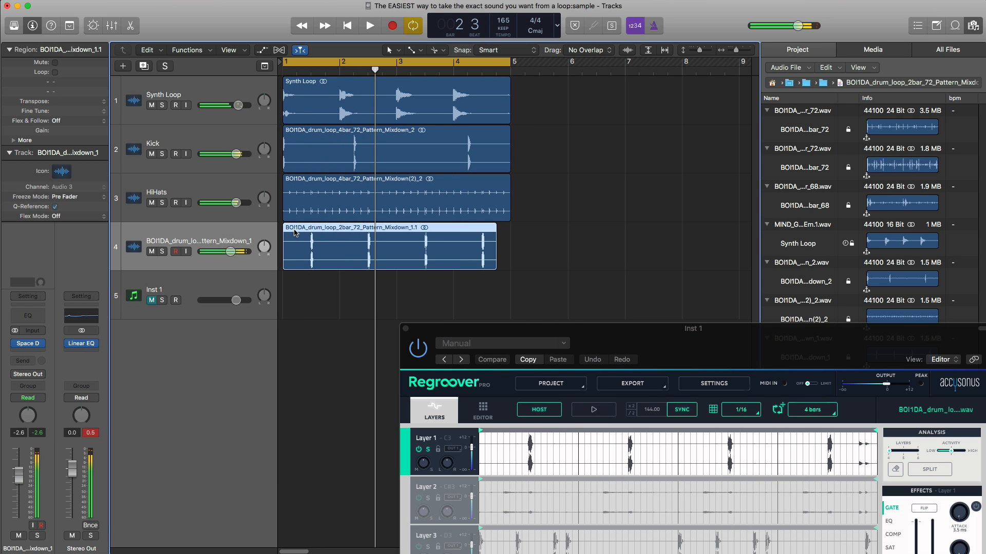
- Solo the Inst 1 track and play only Layer 2 of the drum loop in Regroover
drag(680, 341, 417, 99)
click(162, 302)
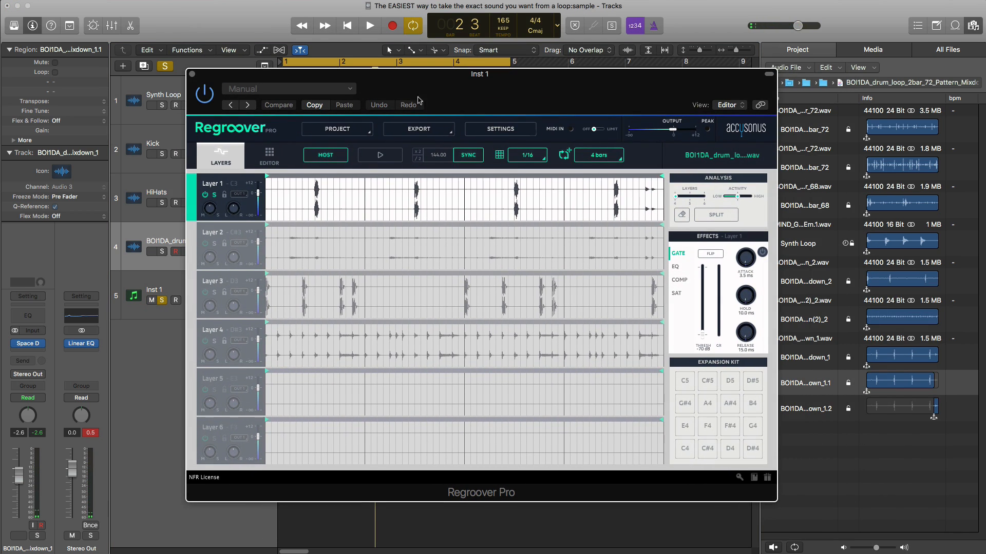
click(216, 248)
key(space)
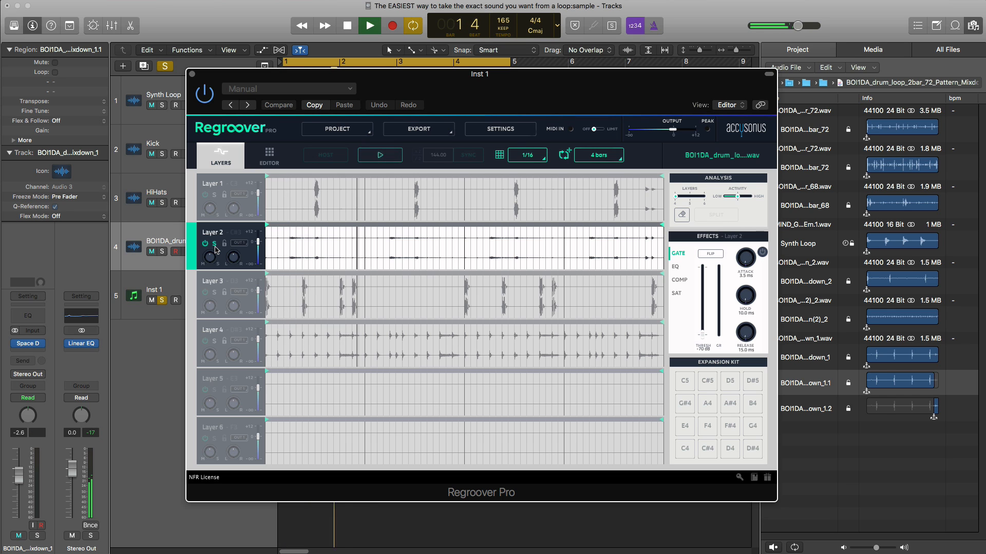
key(space)
- Play Layer 3 and Layer 4 of the drum loop soloed in turn, leaving no layer soloed
click(215, 293)
key(space)
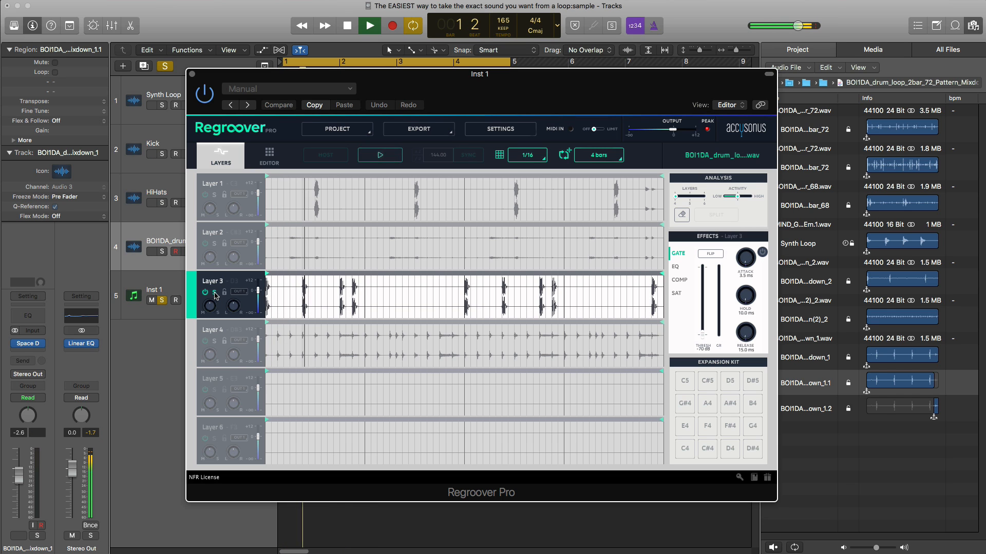
key(space)
click(215, 293)
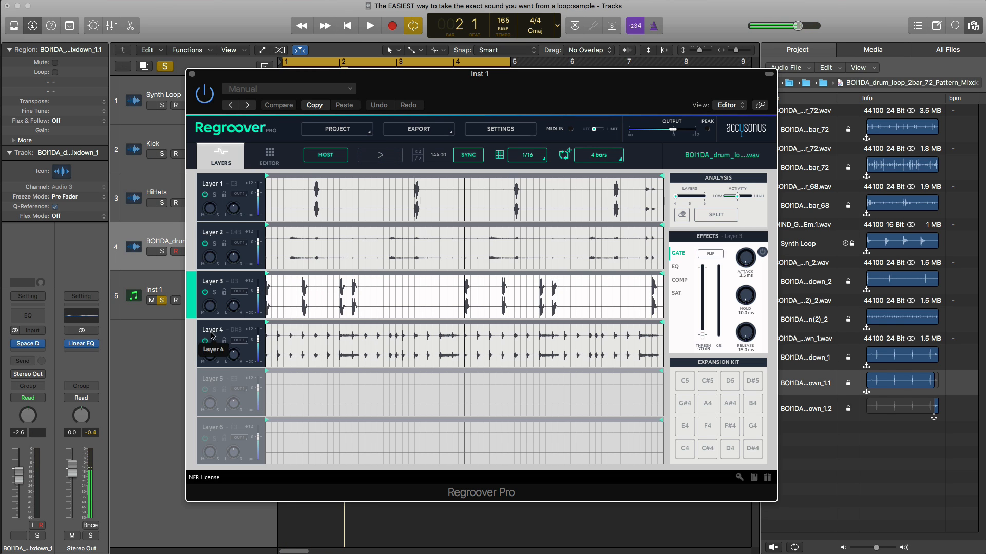
click(215, 342)
key(space)
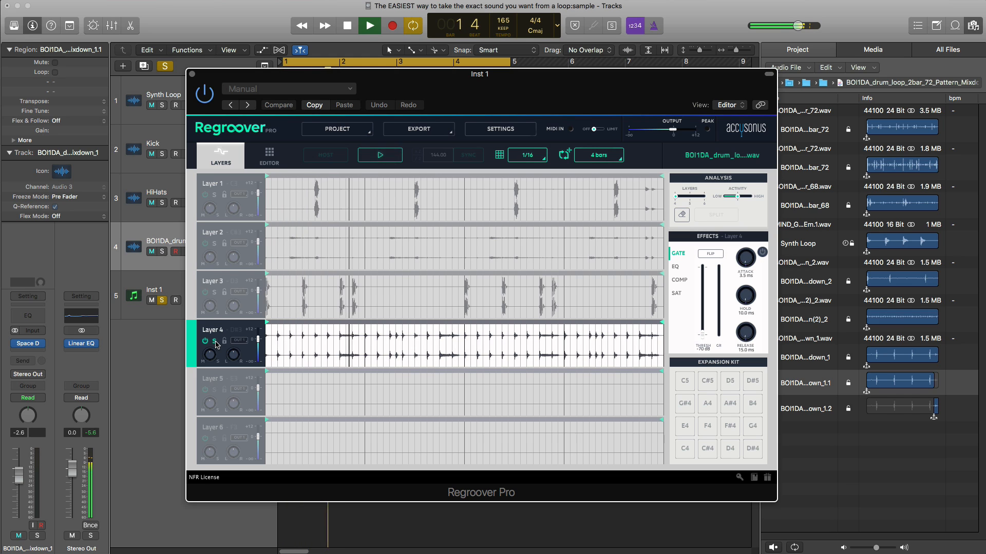
key(space)
click(214, 342)
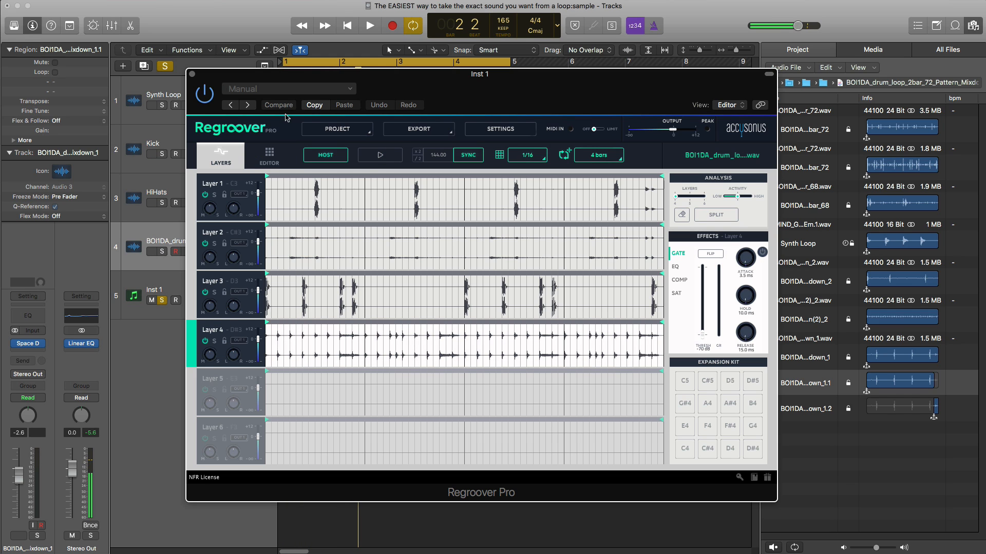
- Start a new Regroover project, then preview BOI1DA_hihat_loop_2bar_68.wav from the project's audio files and load it for layer analysis
click(335, 132)
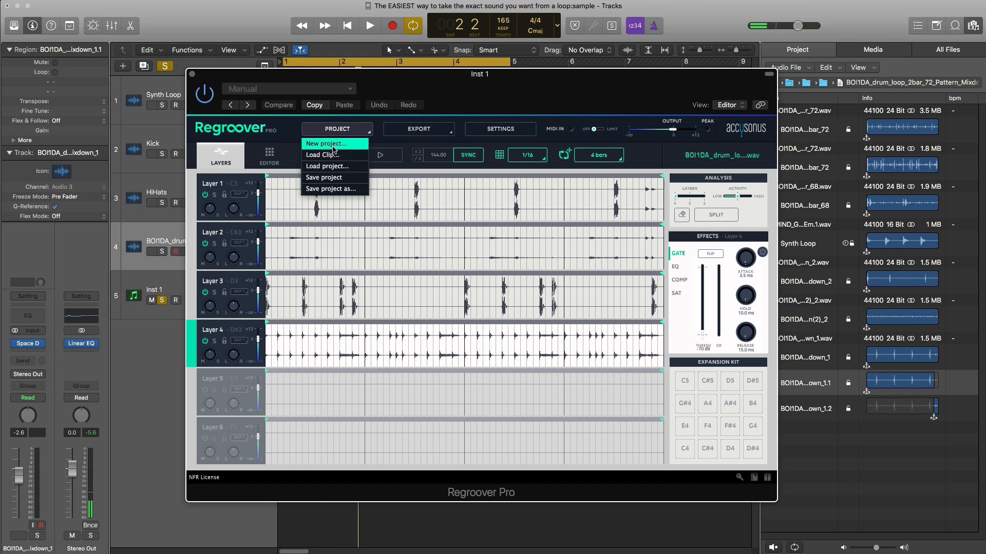
click(333, 145)
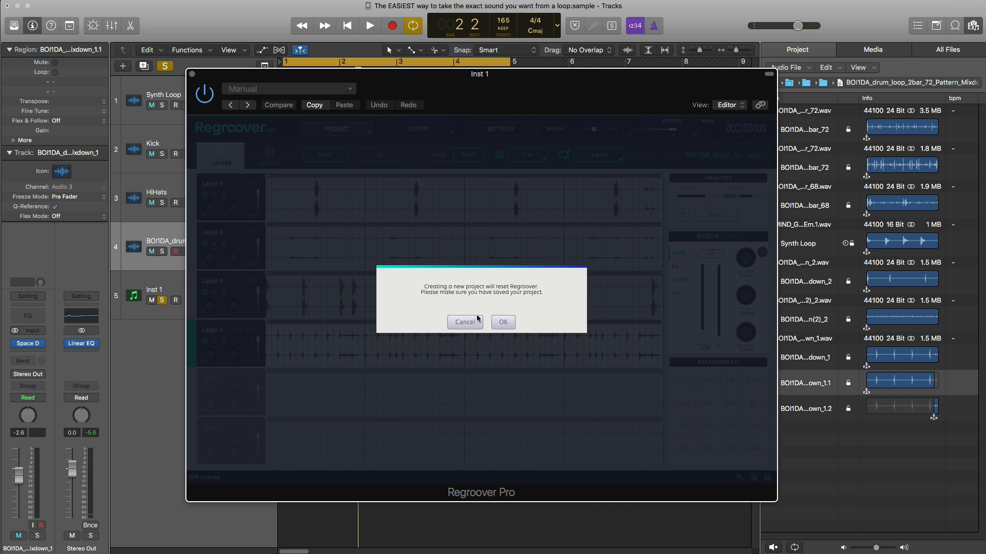
click(501, 322)
drag(612, 87, 542, 92)
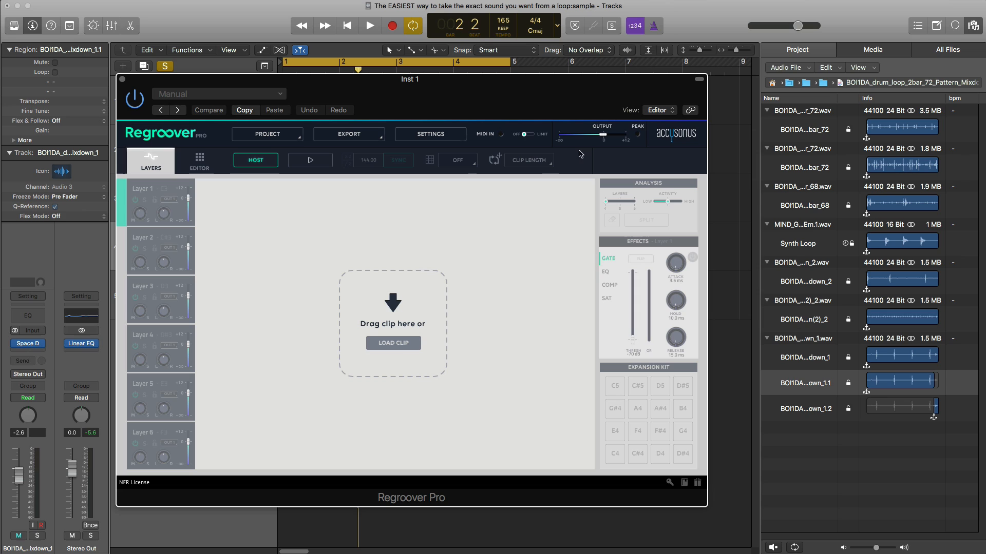
click(801, 191)
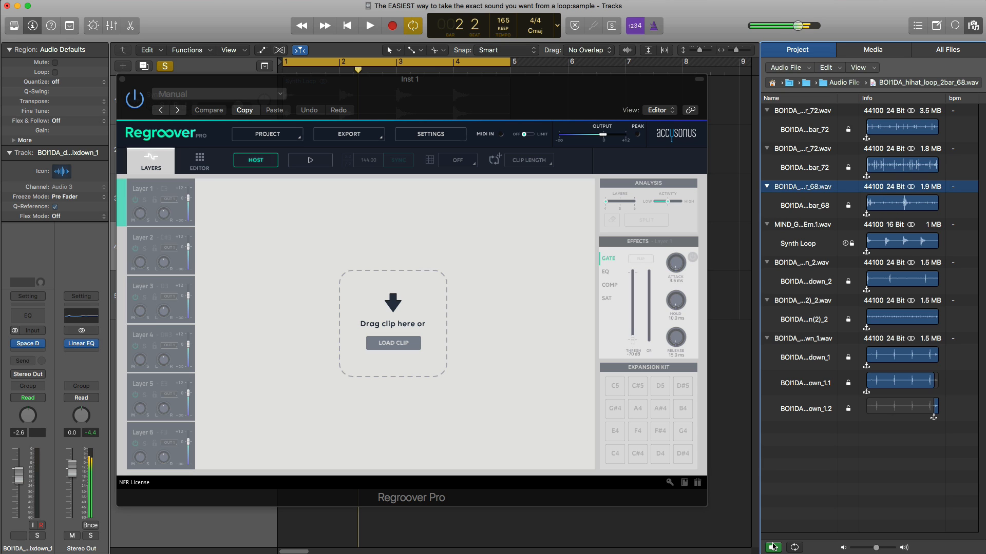
drag(802, 191, 366, 304)
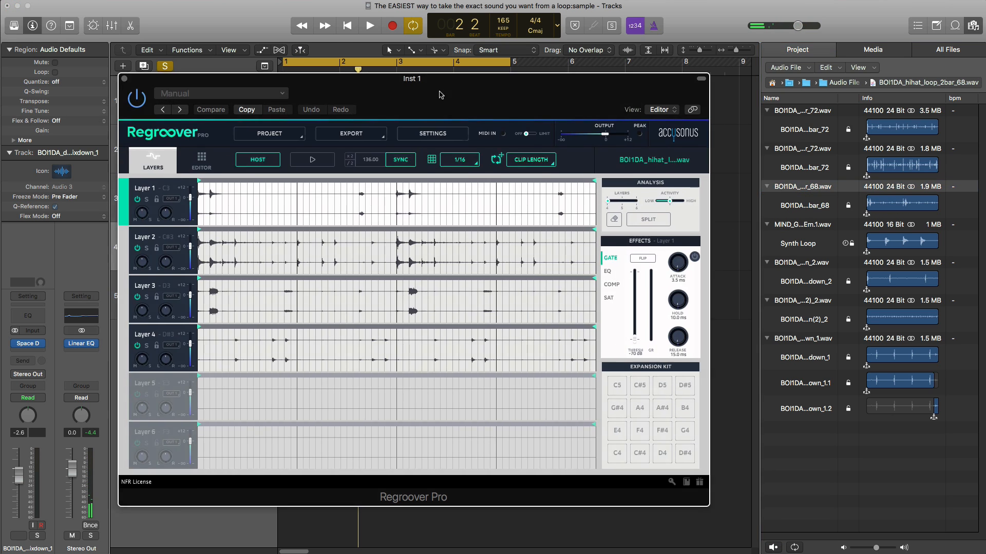
- Solo Layer 4 of the hi-hat loop in Regroover and play it
drag(436, 108, 556, 97)
click(264, 338)
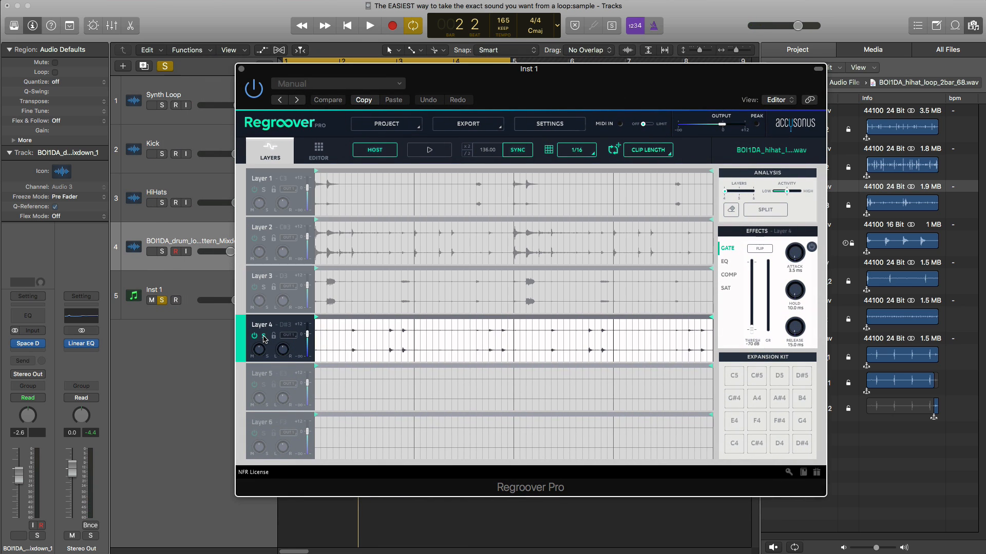
key(space)
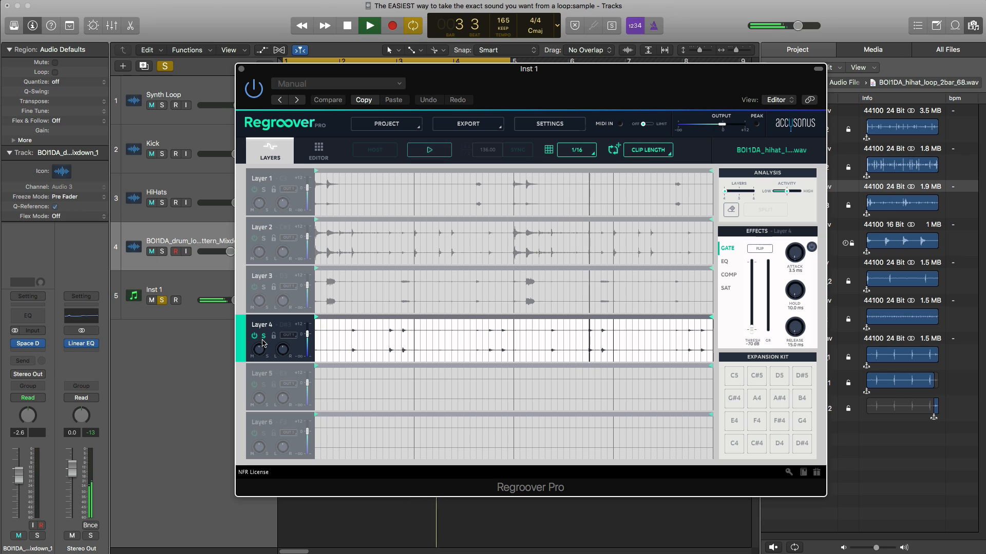
key(space)
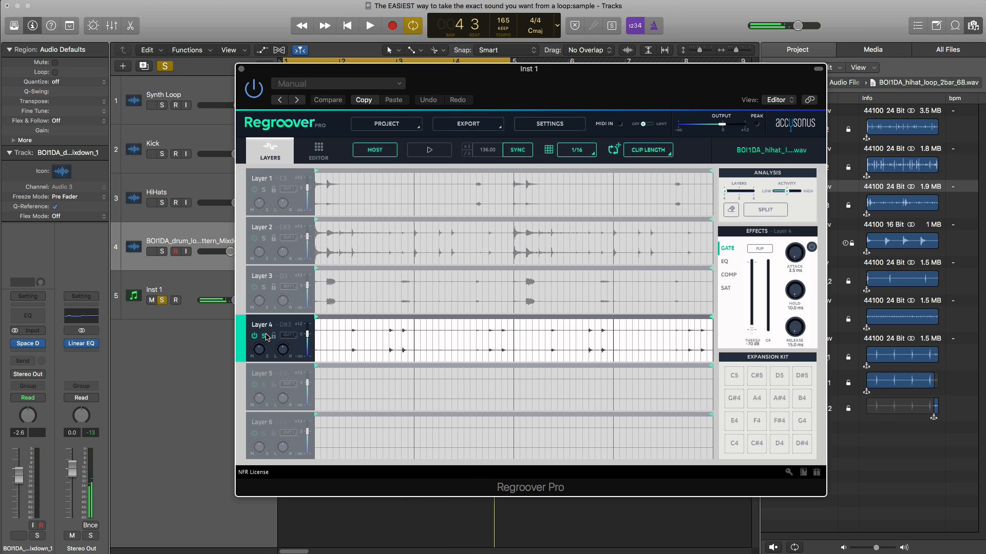
- Set the pattern length to 4 bars, enable saturation with 20 dB drive on Layer 4, and play the layer
click(635, 154)
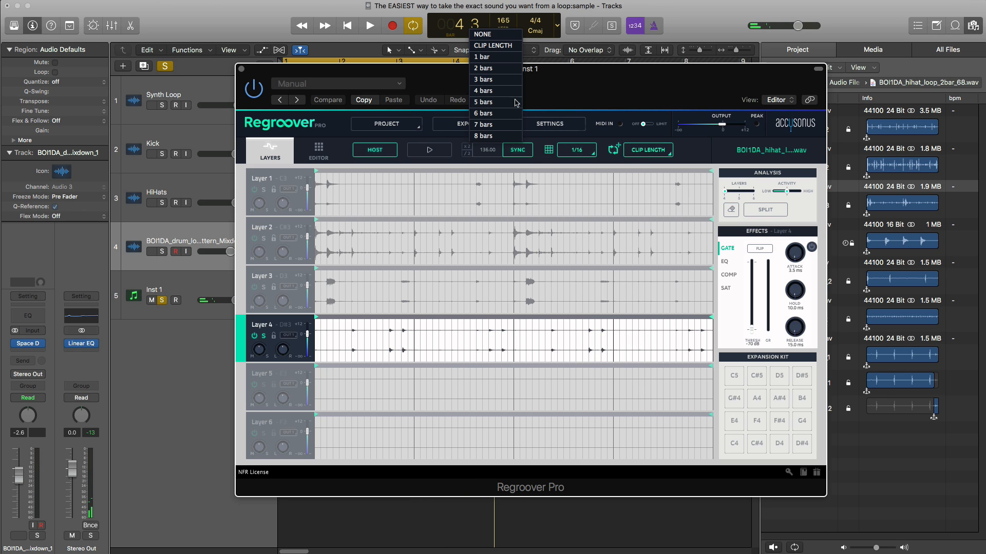
click(501, 91)
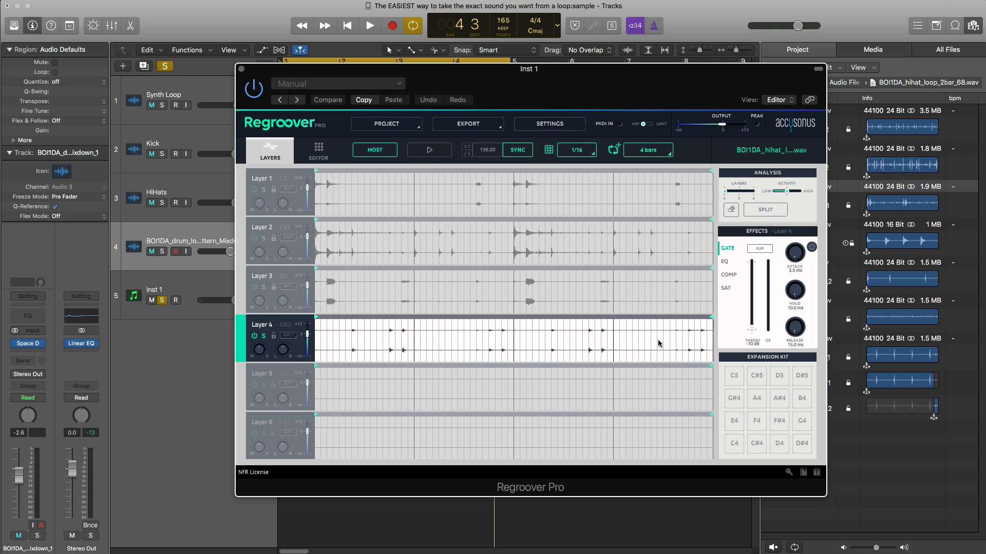
click(725, 289)
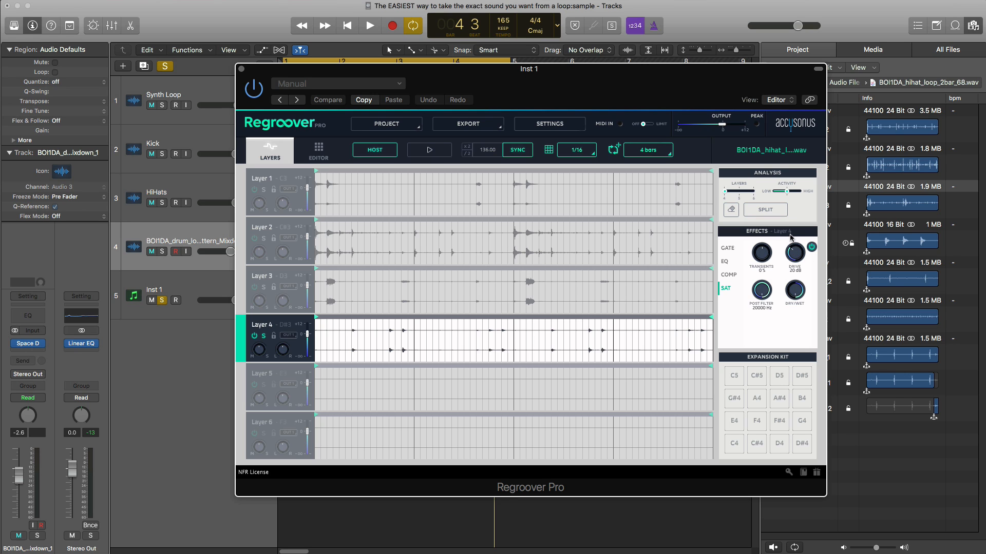
key(space)
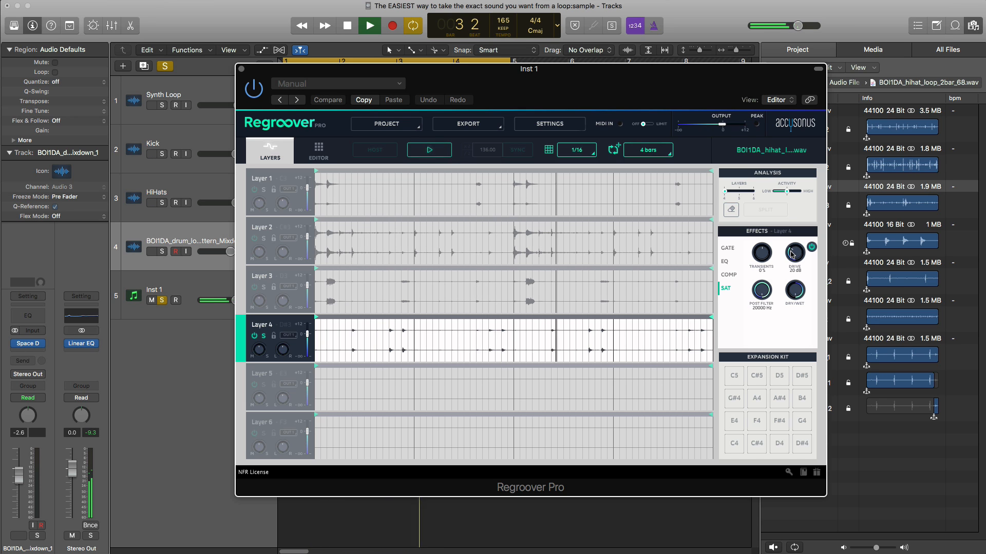
key(space)
- Export Layer 4 to a new audio track at bar 1 and move that track above Inst 1
drag(631, 106, 731, 406)
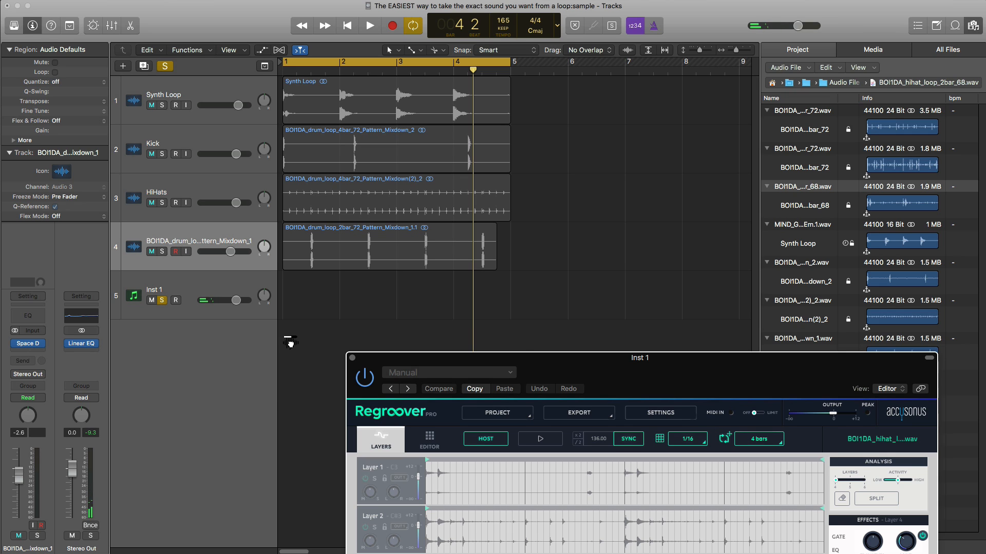
drag(291, 343, 287, 344)
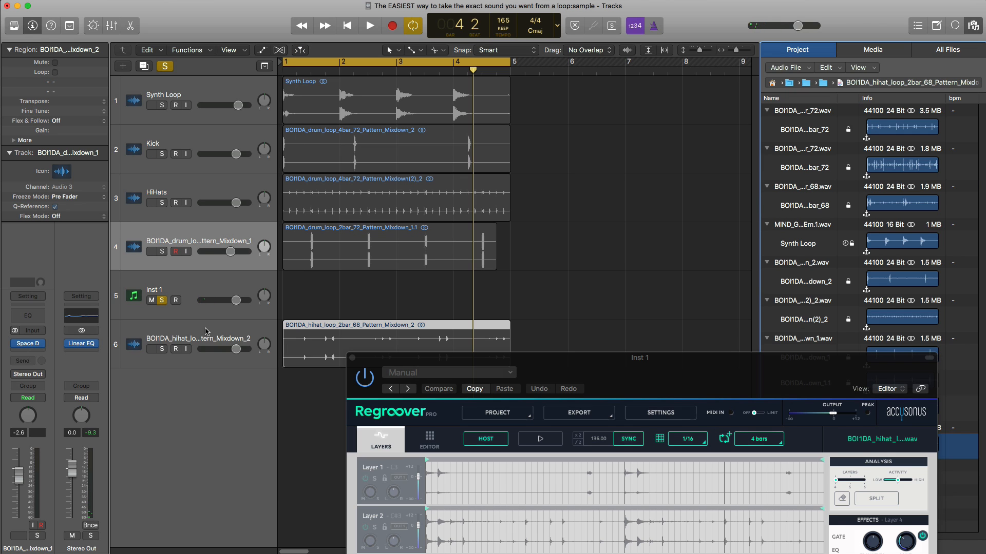
drag(205, 331, 185, 288)
- Unsolo and mute Inst 1, and play the new hi-hat track first soloed and then with all the tracks
click(163, 302)
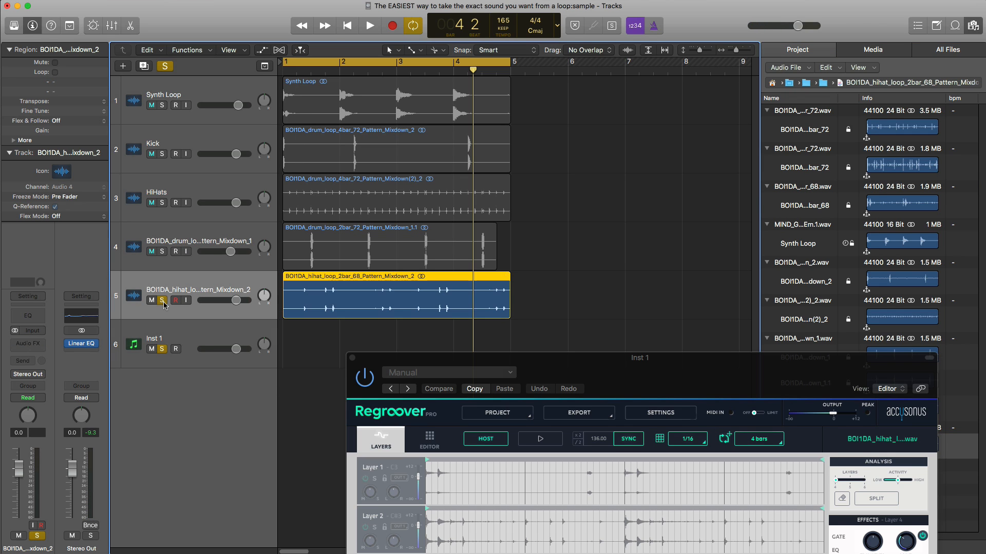
click(162, 353)
key(space)
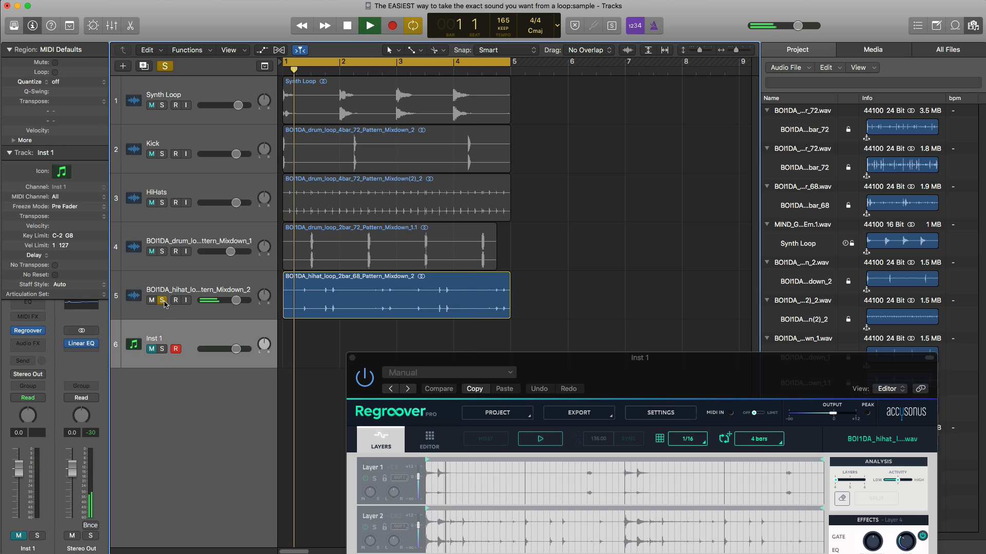
click(163, 301)
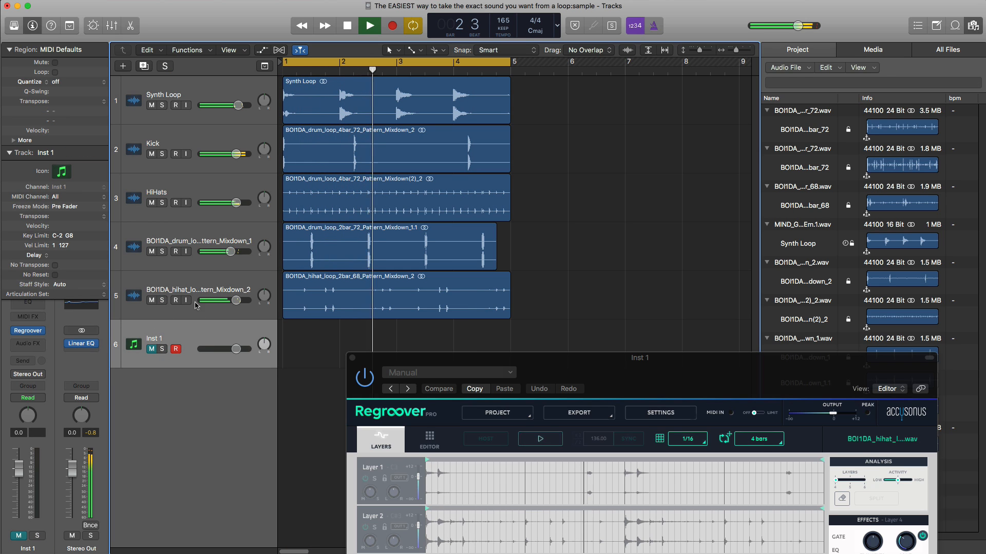
- Solo the new hi-hat track and insert a stereo Space Designer reverb with its Wet level lowered to about -27 dB
click(177, 311)
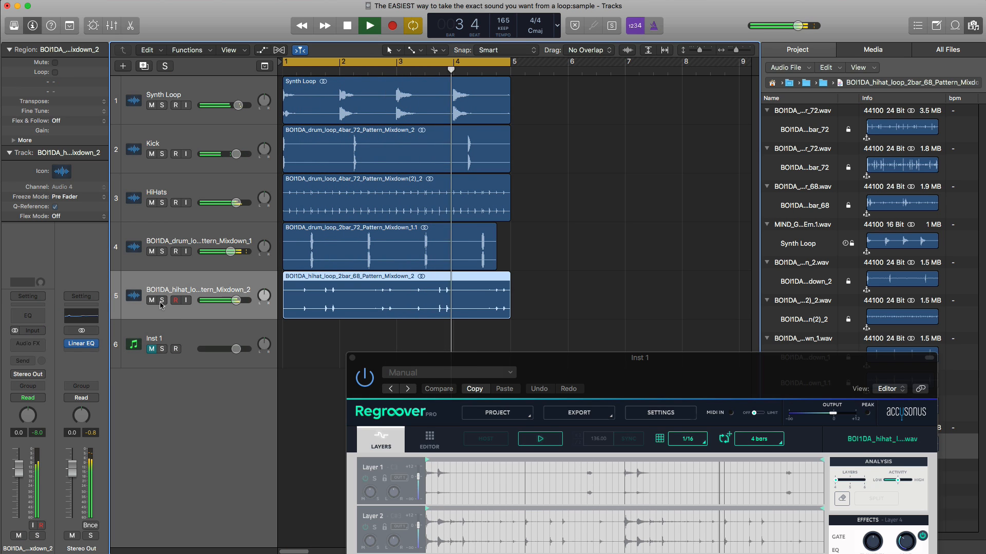
click(162, 300)
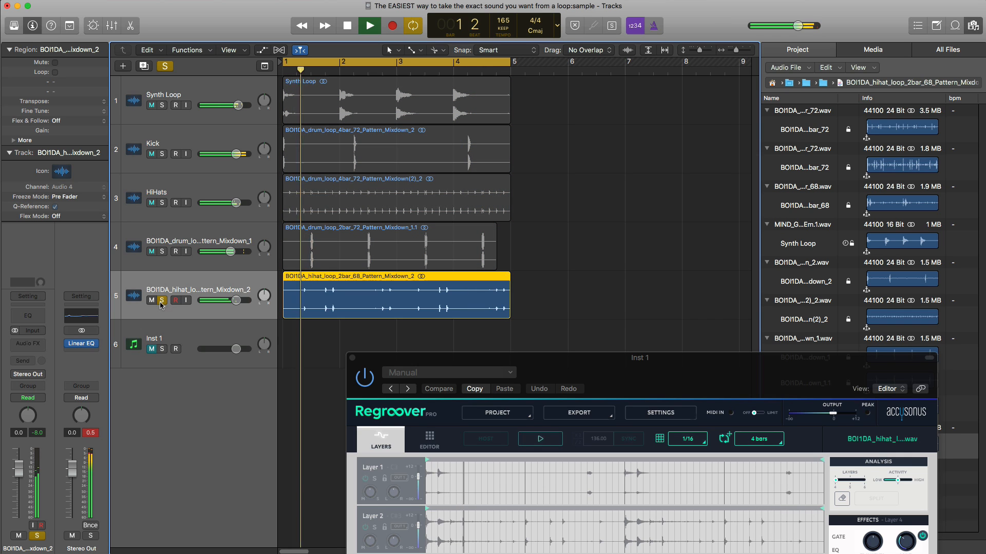
key(space)
click(34, 348)
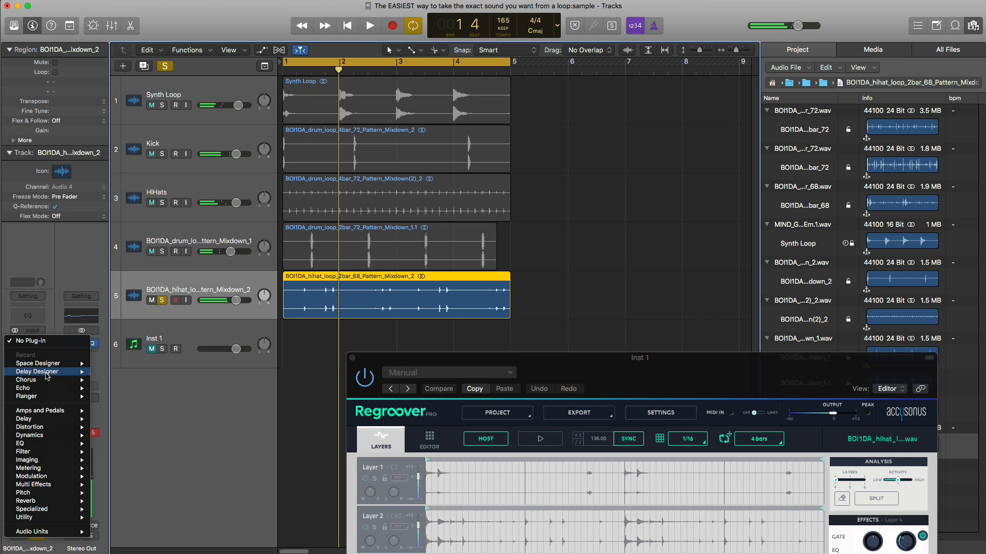
click(111, 366)
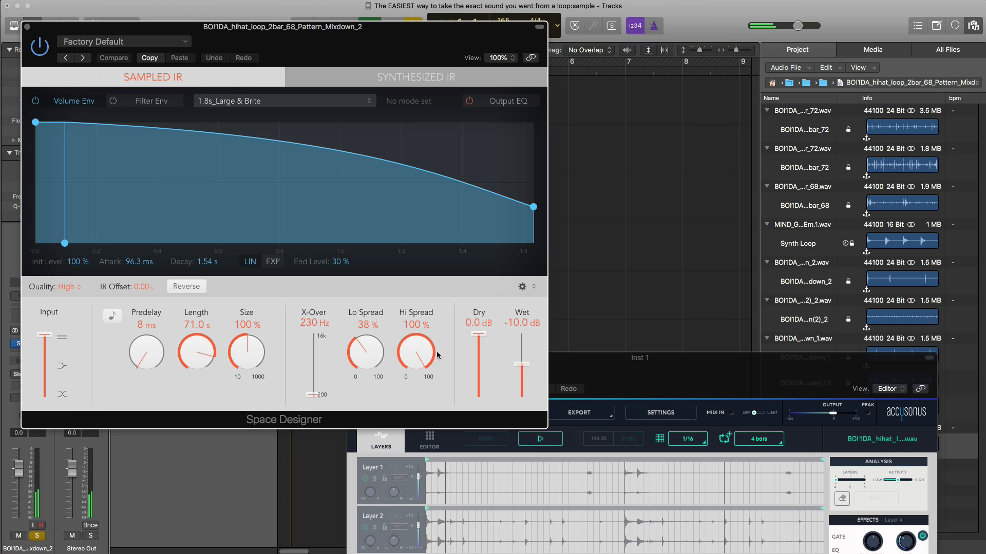
drag(521, 366, 524, 387)
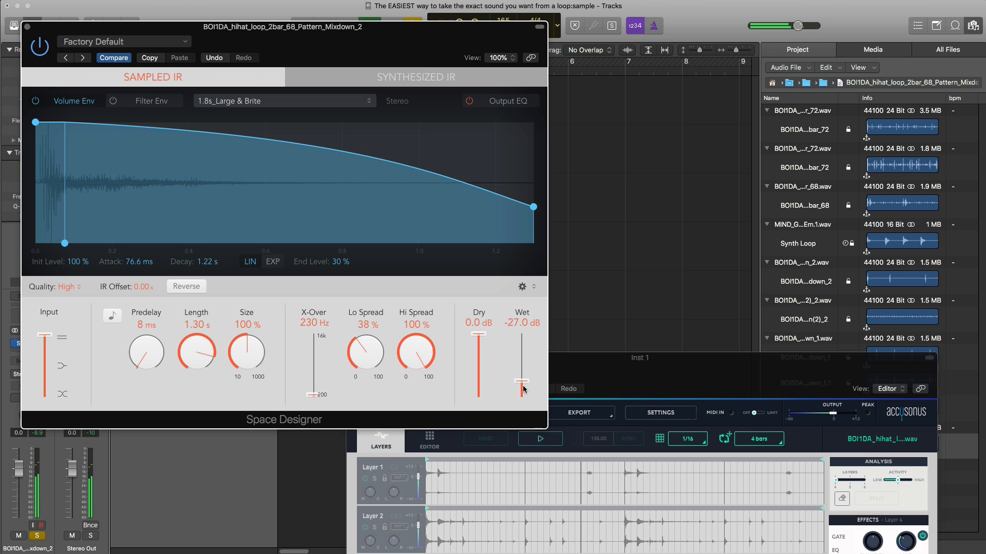
- Close Space Designer, unsolo the hi-hat track, play it with all the tracks, and lower its volume to about -1.9 dB
click(28, 27)
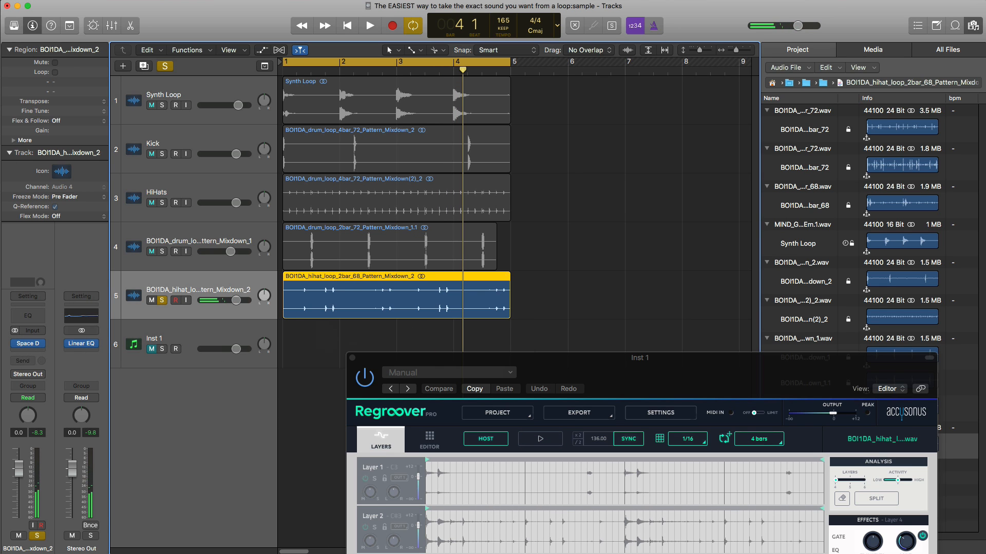
key(space)
click(162, 300)
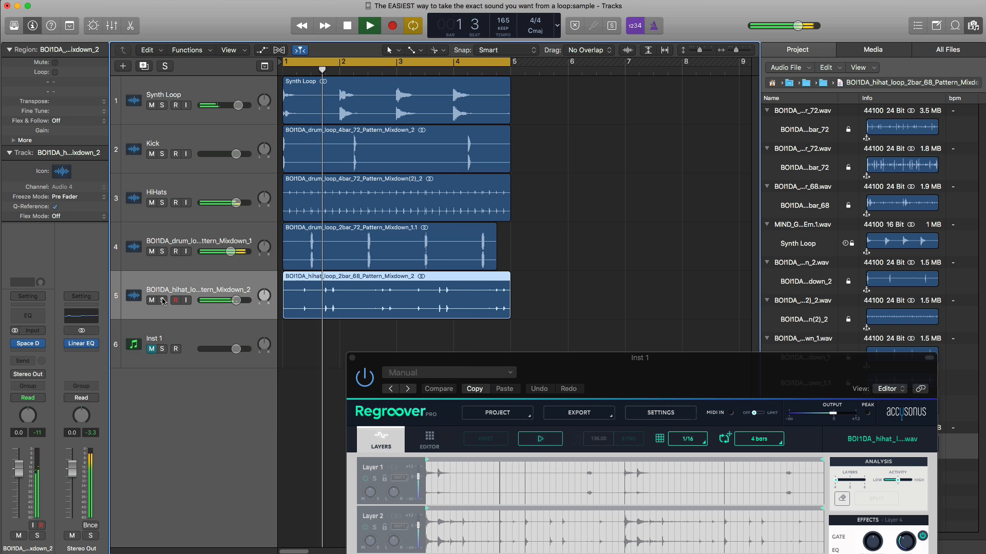
drag(235, 300, 232, 301)
- Solo Inst 1, play Regroover's Layer 4 on its own, and unsolo that layer
drag(624, 355, 450, 64)
key(space)
click(161, 350)
key(space)
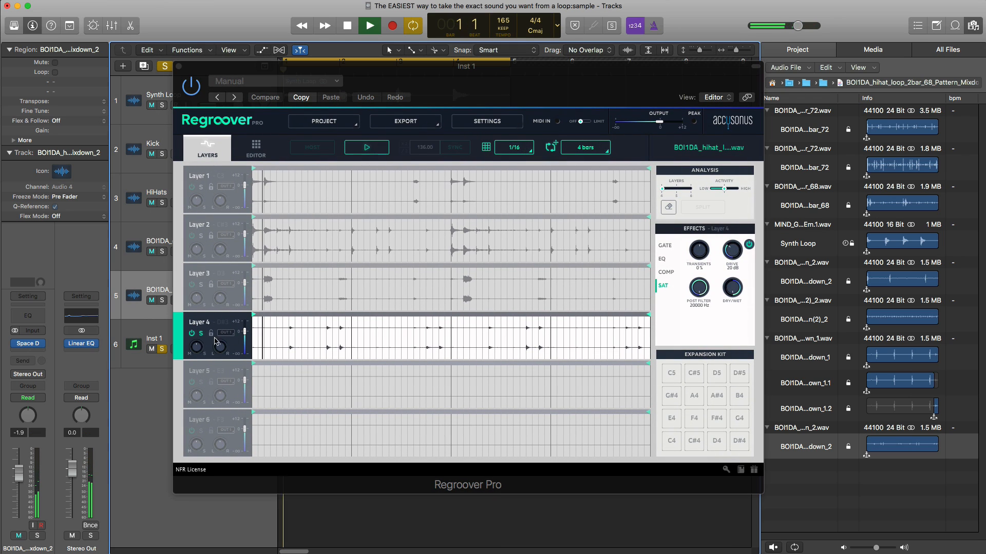
key(space)
click(201, 335)
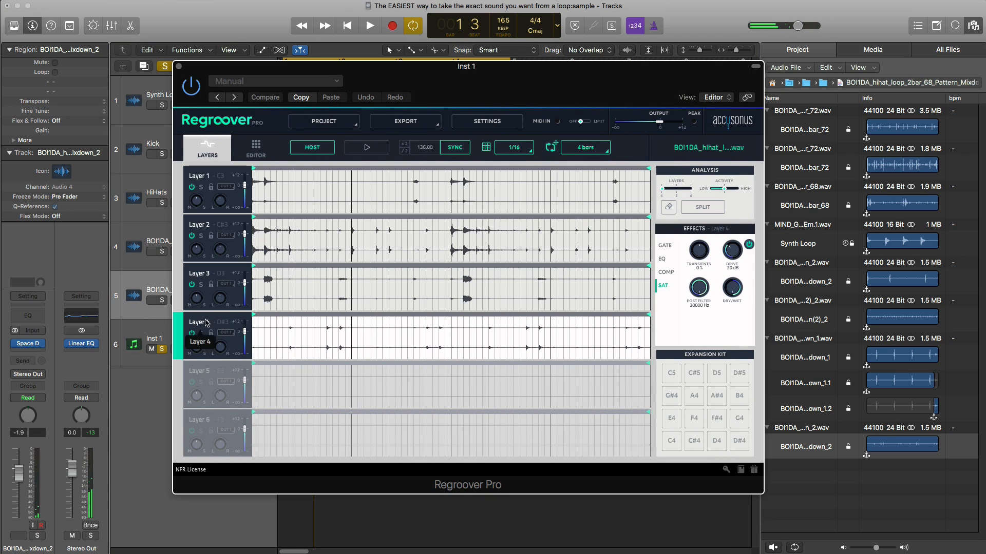
- Audition Layer 3 in solo and unsolo it
click(201, 285)
key(space)
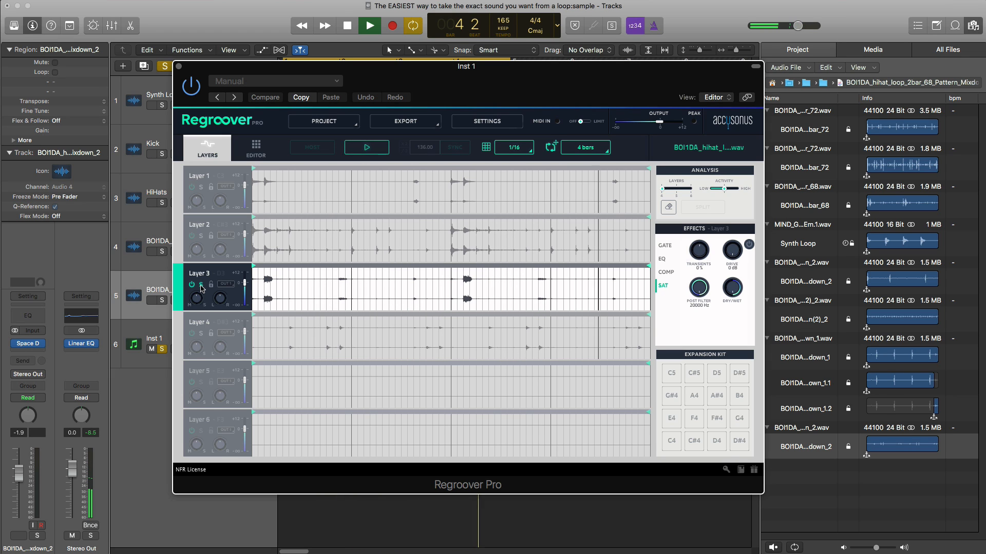
key(space)
click(201, 286)
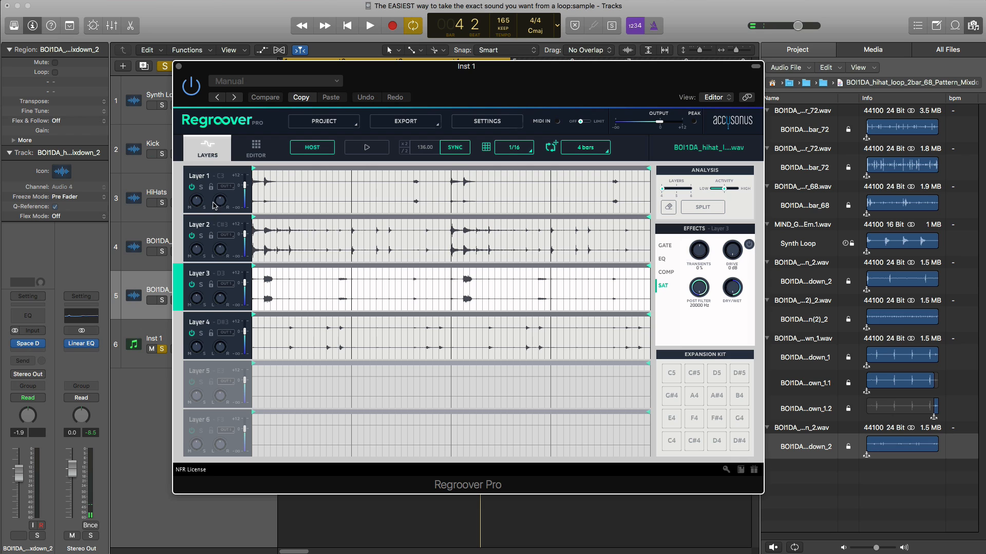
- Solo Layer 1 and set its saturation drive to 23 dB while auditioning it
click(201, 188)
key(space)
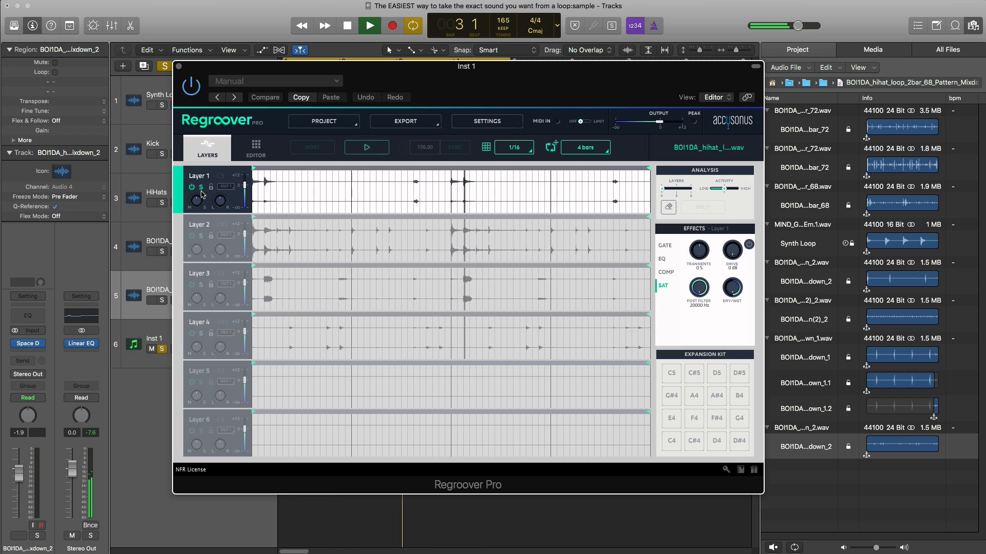
key(space)
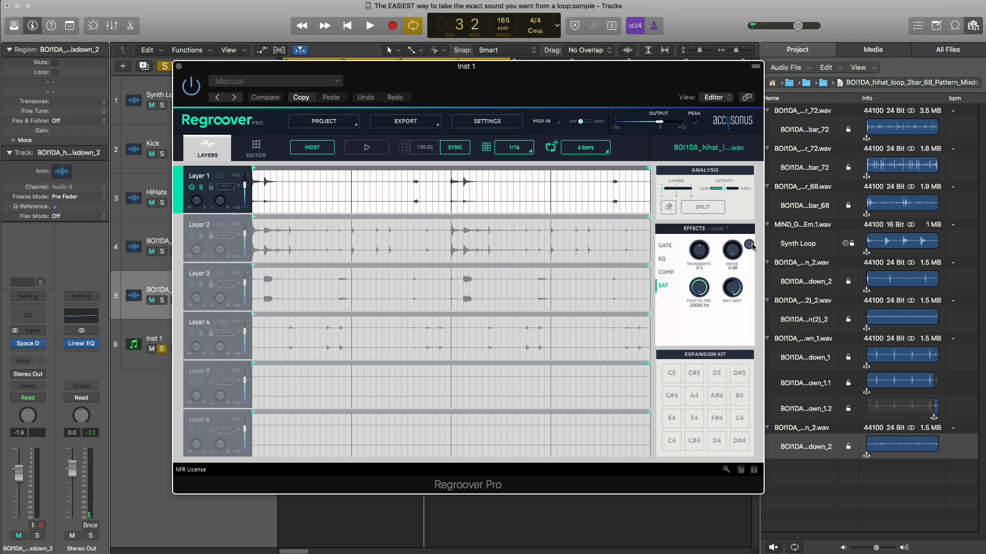
drag(735, 253, 733, 236)
key(space)
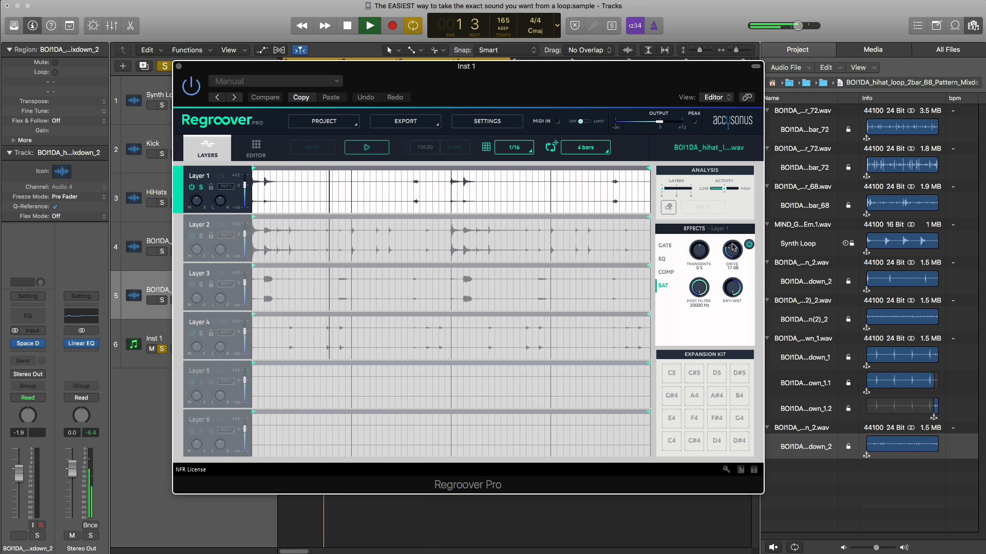
scroll(732, 244, up, 2)
scroll(734, 246, down, 1)
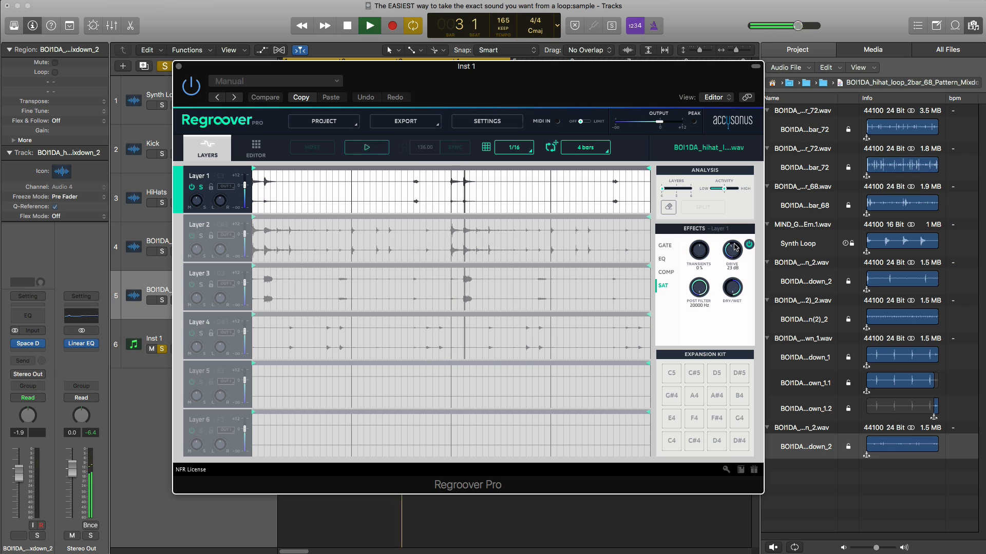
key(space)
- Export Layer 1 to a new audio track at bar 1, move that track above Inst 1, and close Regroover
drag(571, 87, 751, 409)
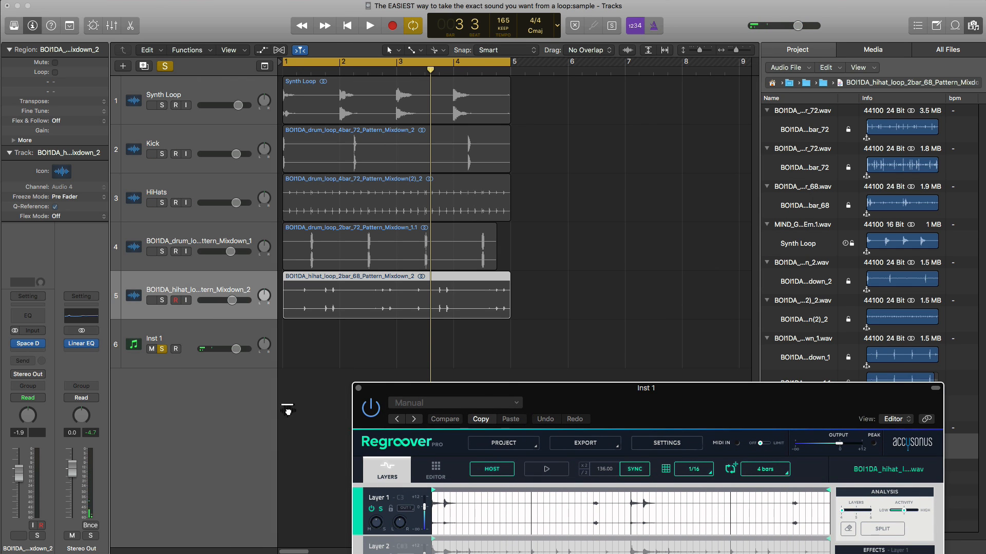
drag(288, 411, 287, 409)
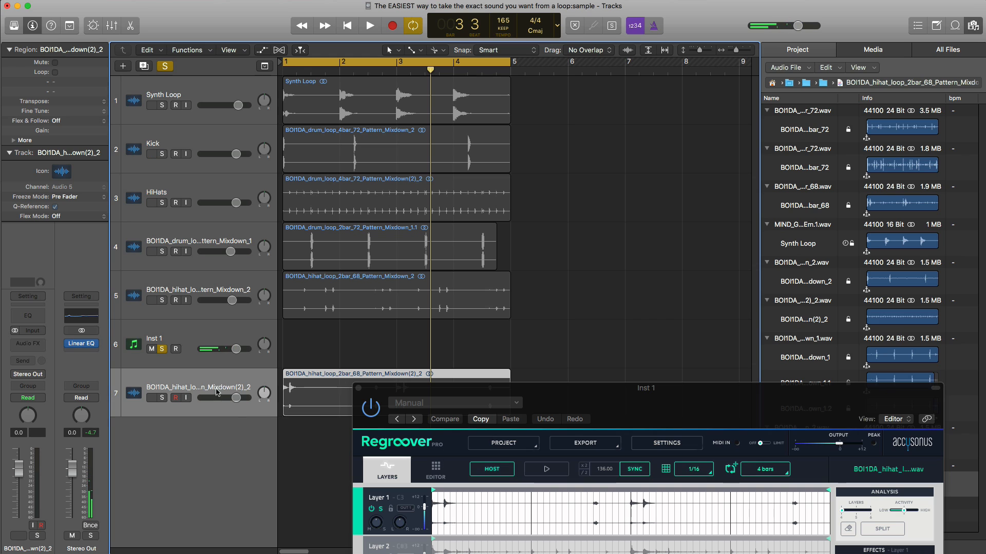
drag(216, 393, 282, 355)
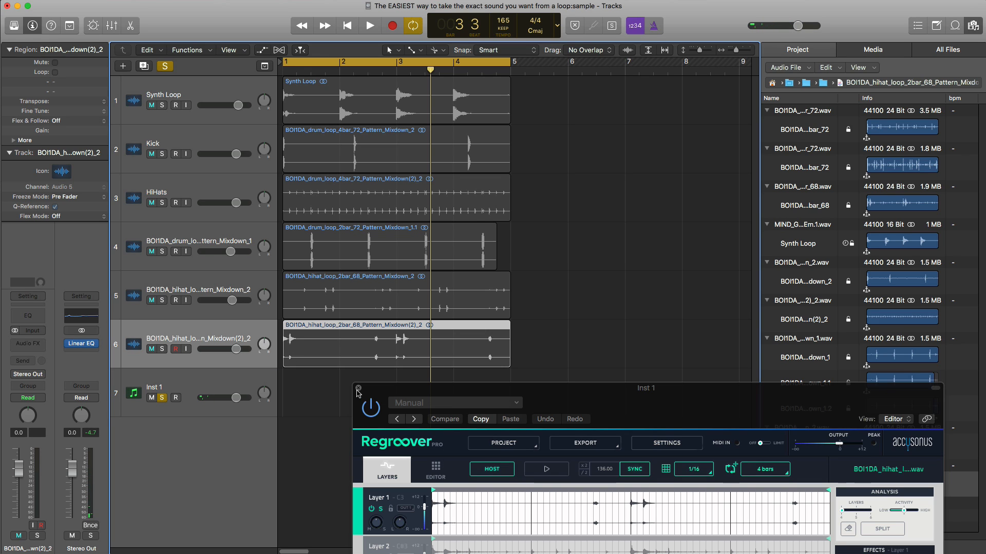
click(358, 390)
- Solo the new Layer 1 track instead of Inst 1 and play it
click(162, 349)
key(space)
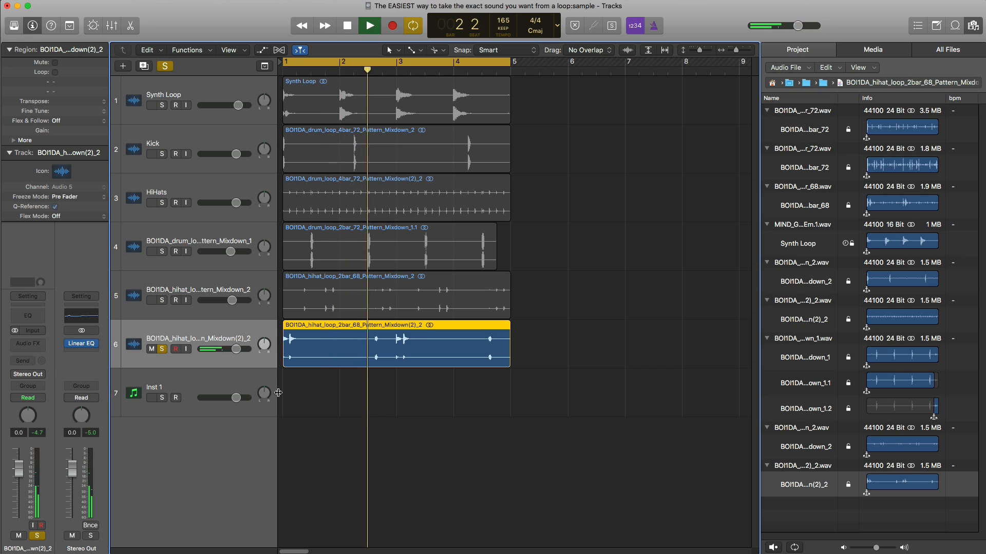
key(space)
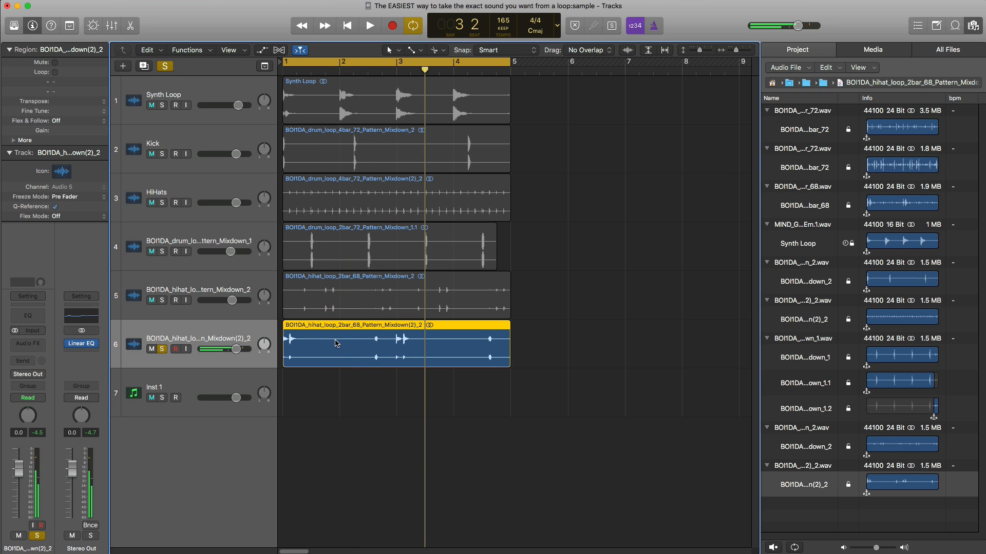
- Cut the Layer 1 region and delete the parts before bar 2 and from just before bar 3 to mid-bar 3
super+click(339, 344)
key(Delete)
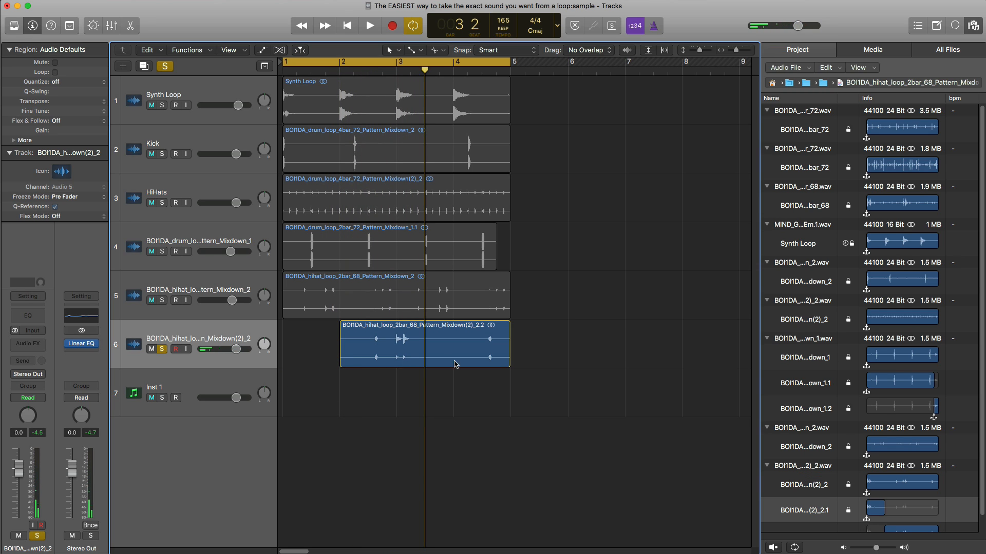
super+click(424, 351)
key(Delete)
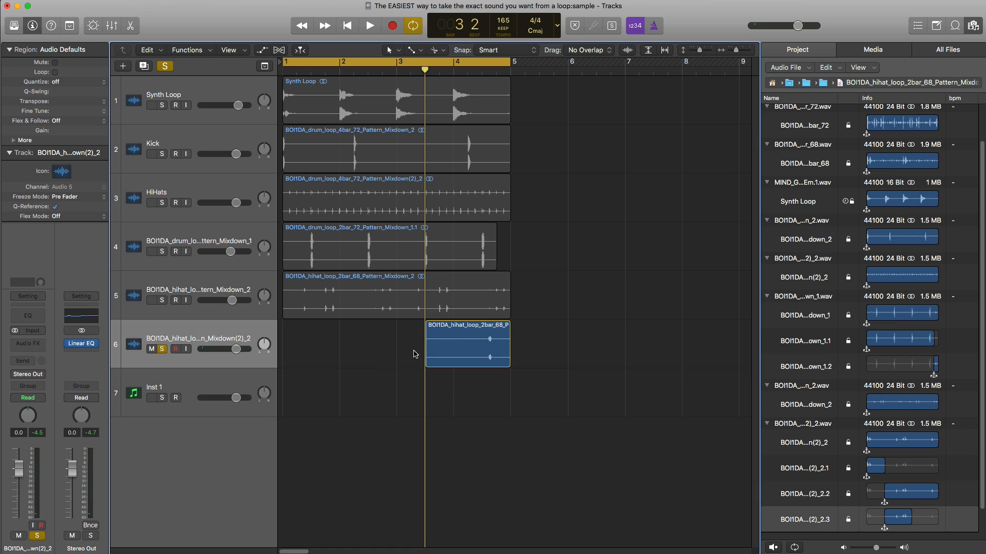
key(super+z)
super+click(389, 350)
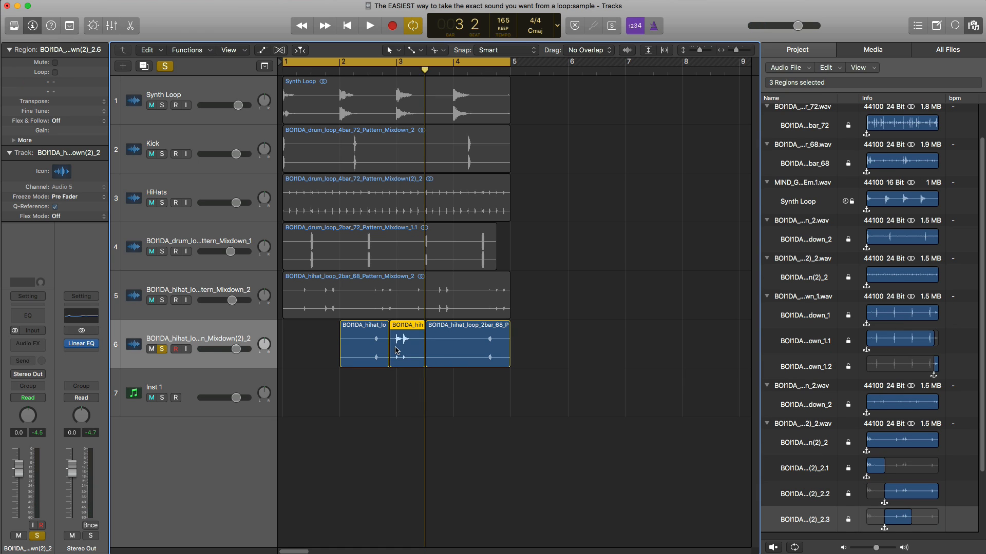
key(Delete)
- Insert a stereo Delay Designer on the Layer 1 track with the 1\4 Alternating Pan preset
click(215, 344)
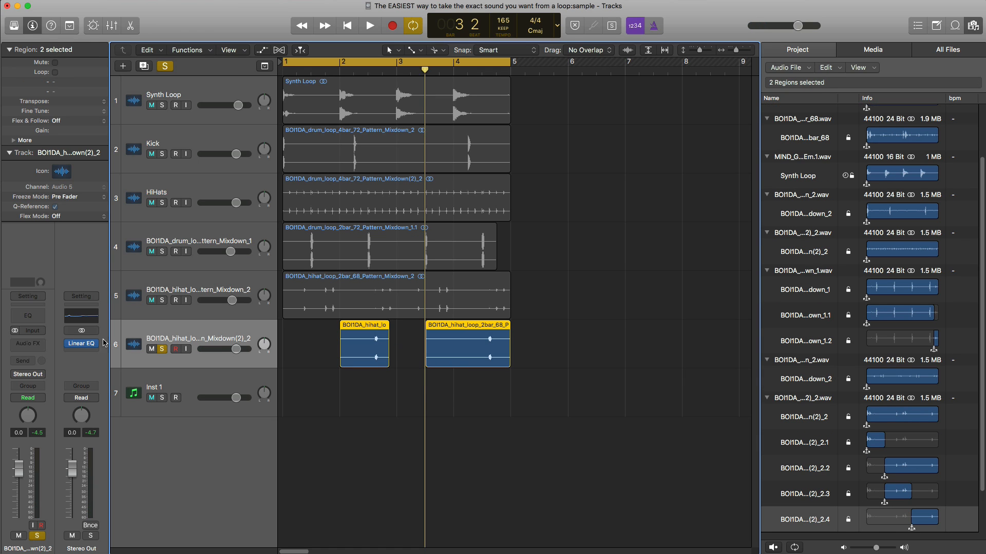
click(39, 346)
mouse_move(52, 420)
mouse_move(139, 420)
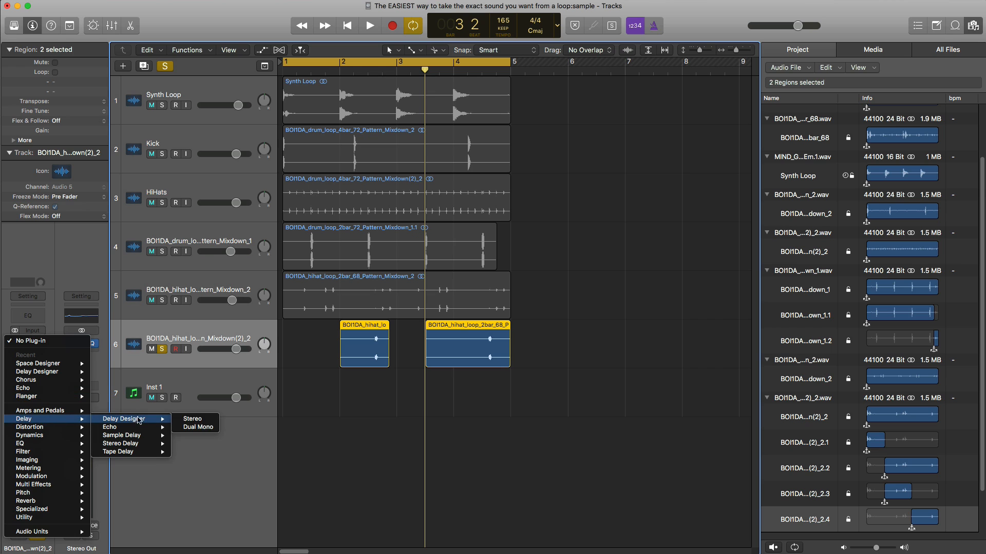
click(189, 419)
click(83, 58)
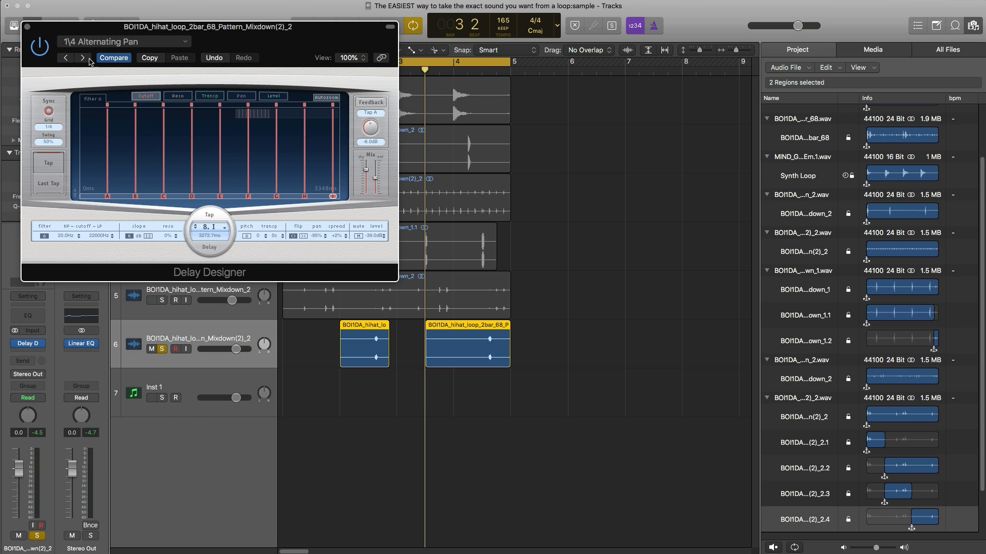
click(27, 27)
- Play the delayed track soloed and then with all the tracks, and lower its volume to about -2.4 dB
key(Return)
key(space)
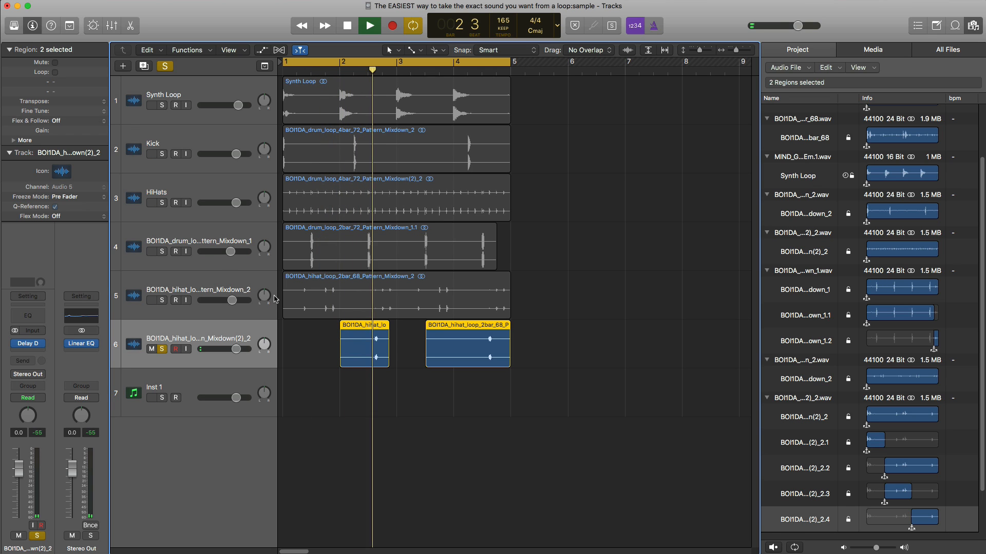
click(162, 349)
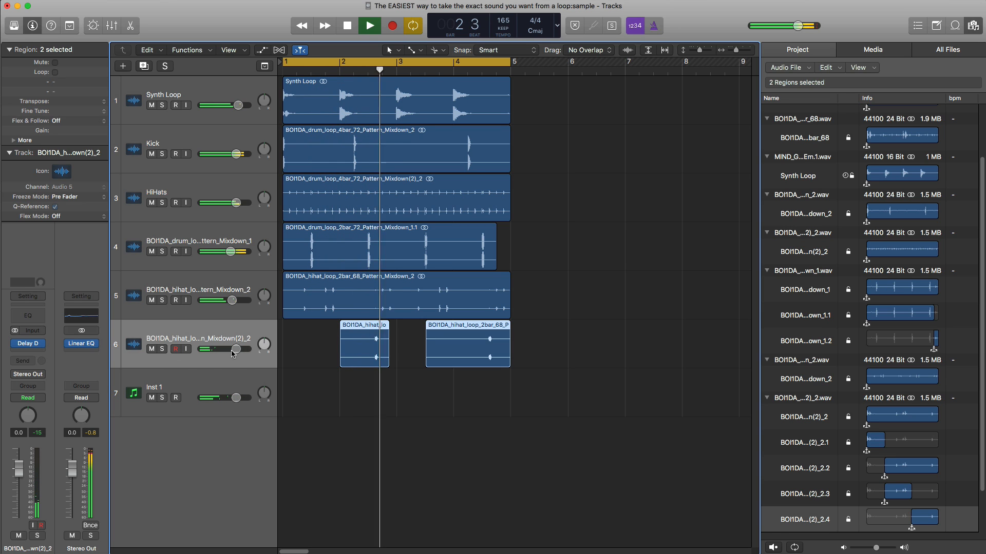
mouse_move(233, 351)
mouse_down()
mouse_move(221, 350)
mouse_move(264, 344)
mouse_move(215, 350)
mouse_move(231, 349)
mouse_up()
- Mute Inst 1, pan the delayed track to +6, and play the full mix
key(space)
click(152, 399)
mouse_move(216, 350)
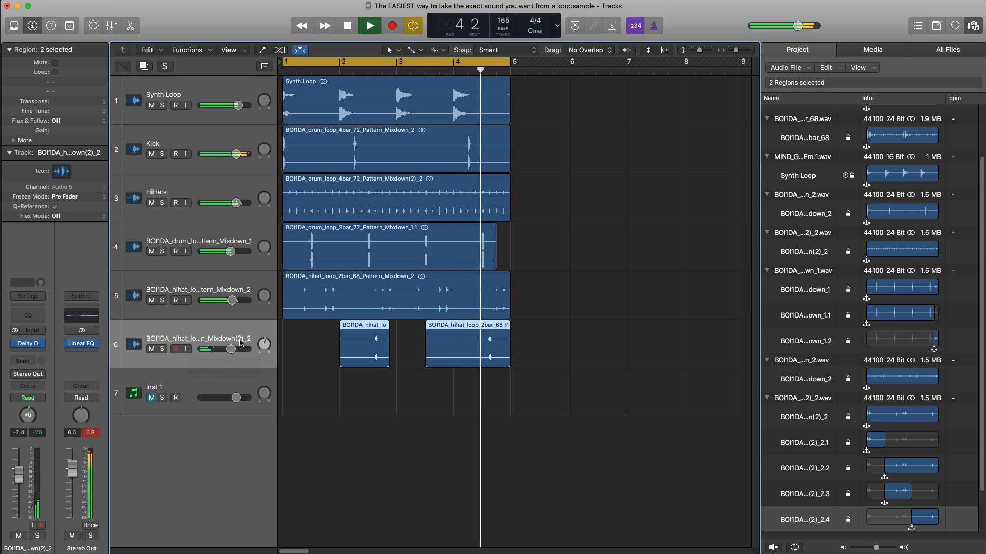
key(space)
- Solo Inst 1, open its Regroover window, and audition Layer 2 and then Layer 3 in solo
click(211, 390)
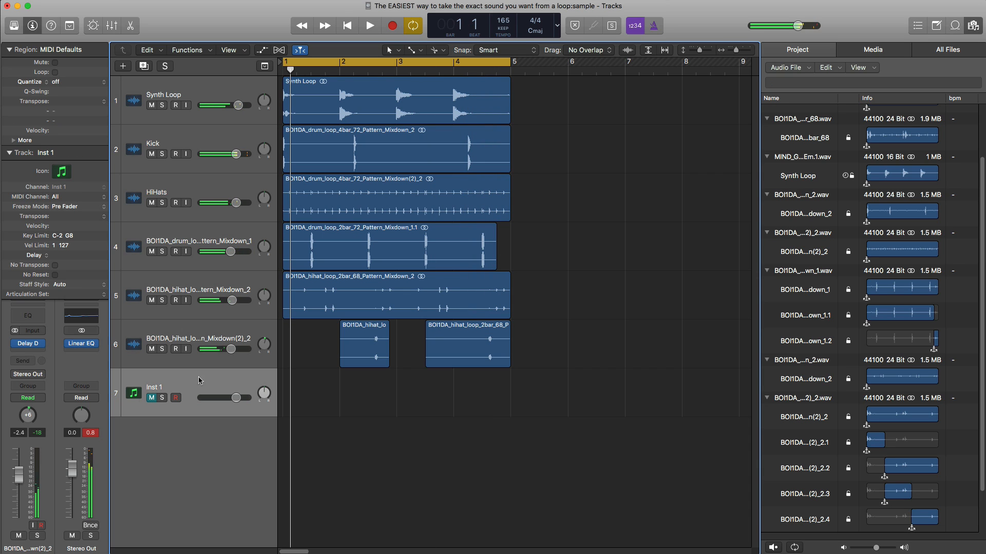
click(163, 398)
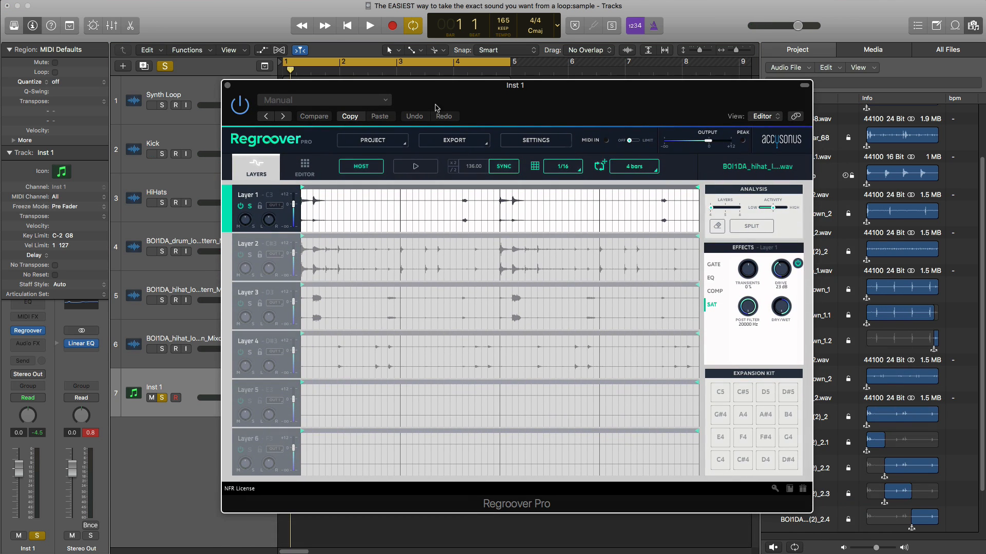
click(248, 259)
key(space)
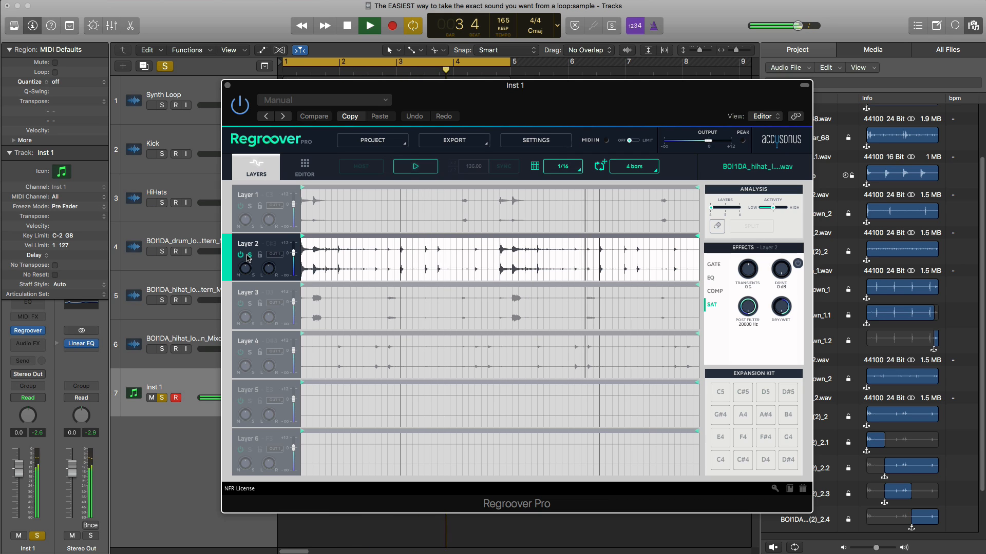
click(250, 307)
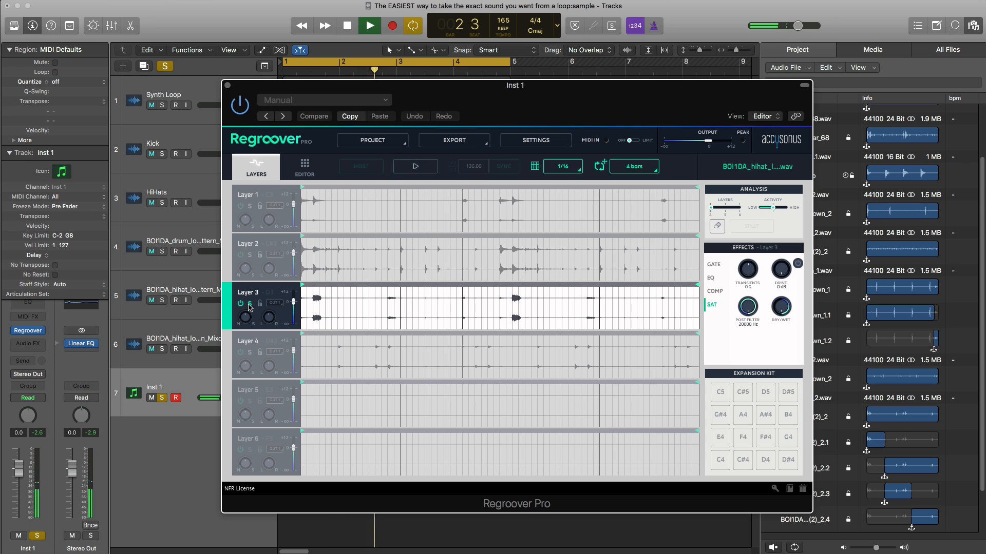
key(space)
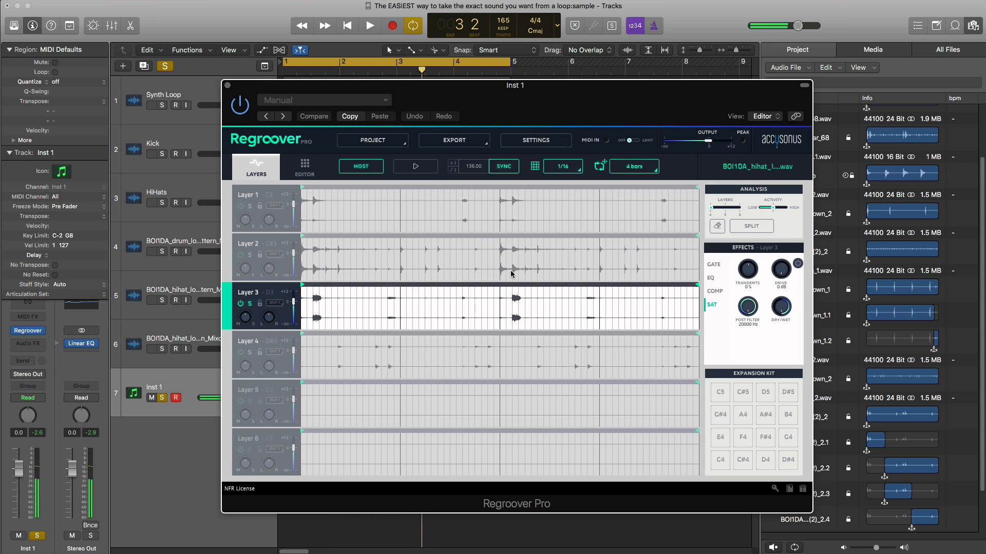
- Export Layer 3 to a new audio track at bar 1 and move that track above Inst 1
drag(590, 92, 898, 207)
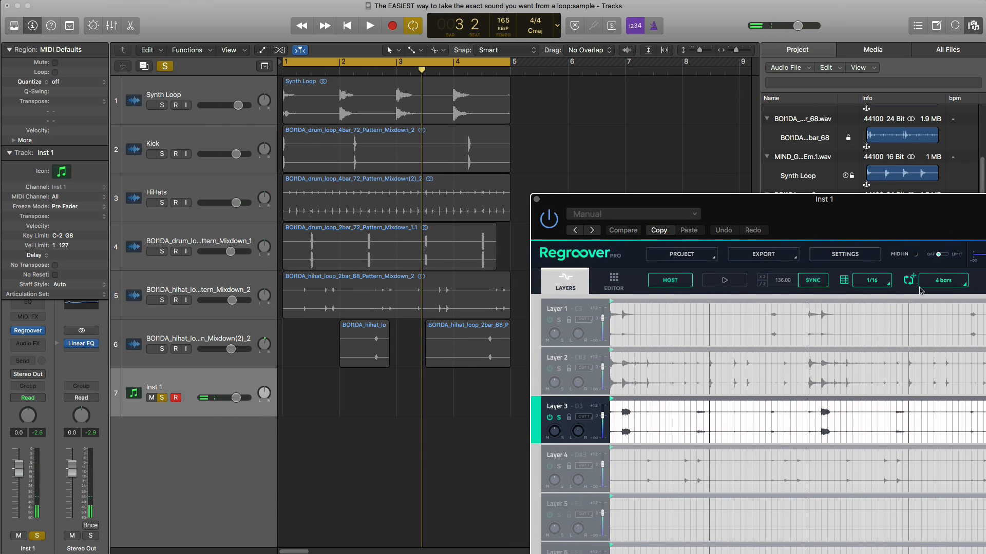
drag(288, 452, 285, 443)
drag(181, 438, 160, 163)
- Play only the drum tracks soloed, with Inst 1 muted, and lower the new Layer 3 track's volume to -5.5 dB
click(161, 447)
key(space)
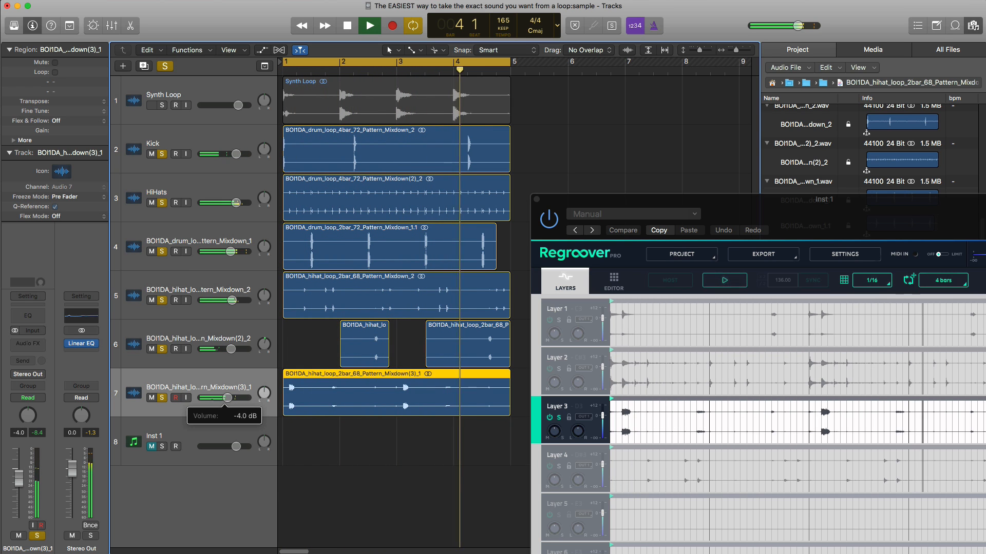
drag(232, 399, 223, 401)
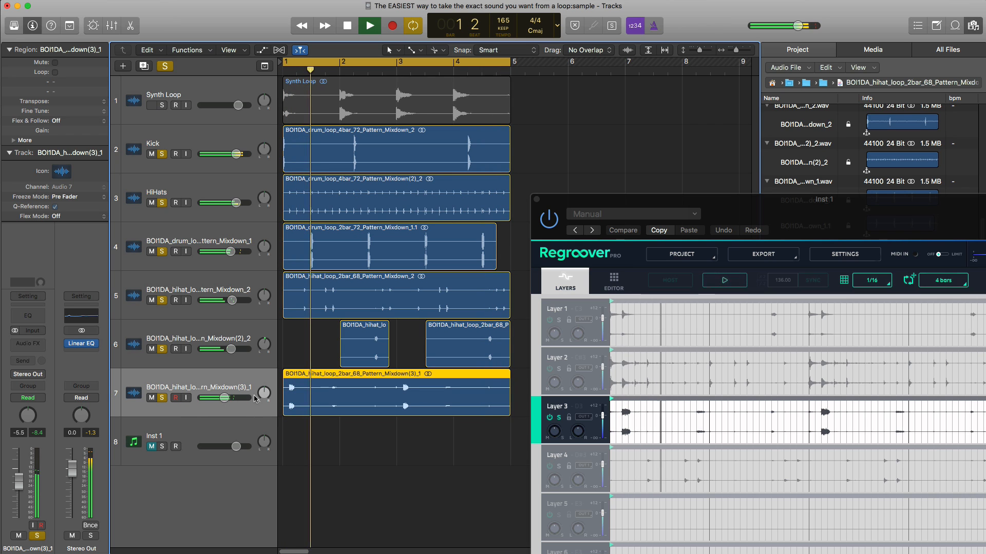
- Close Regroover, solo the Synth Loop along with the drum tracks, and play the full beat with the project audio browser hidden
click(537, 199)
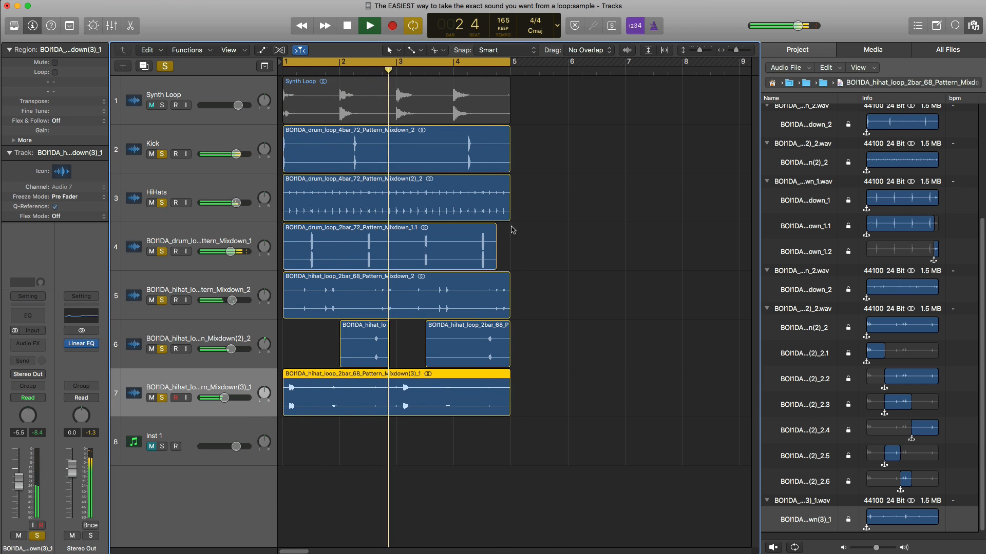
click(161, 106)
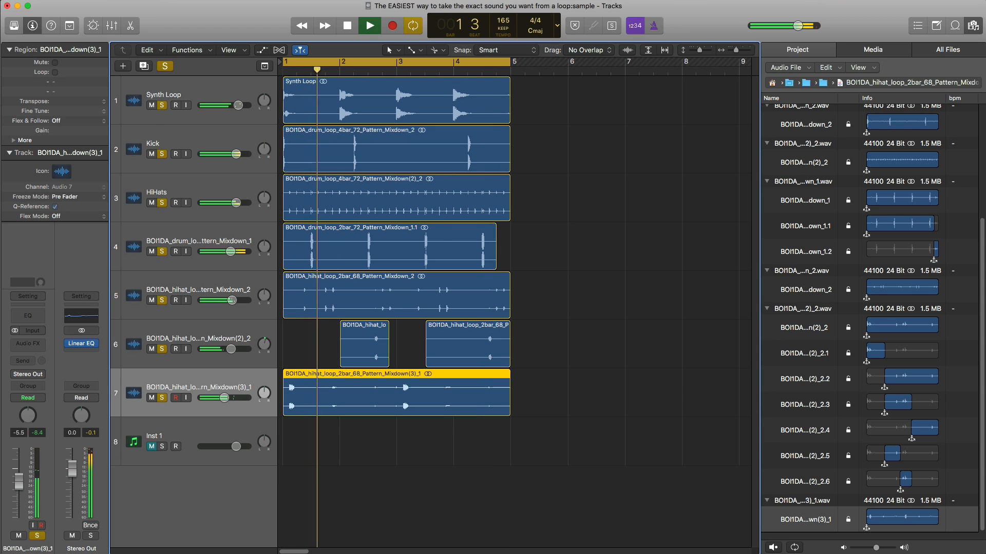
click(973, 29)
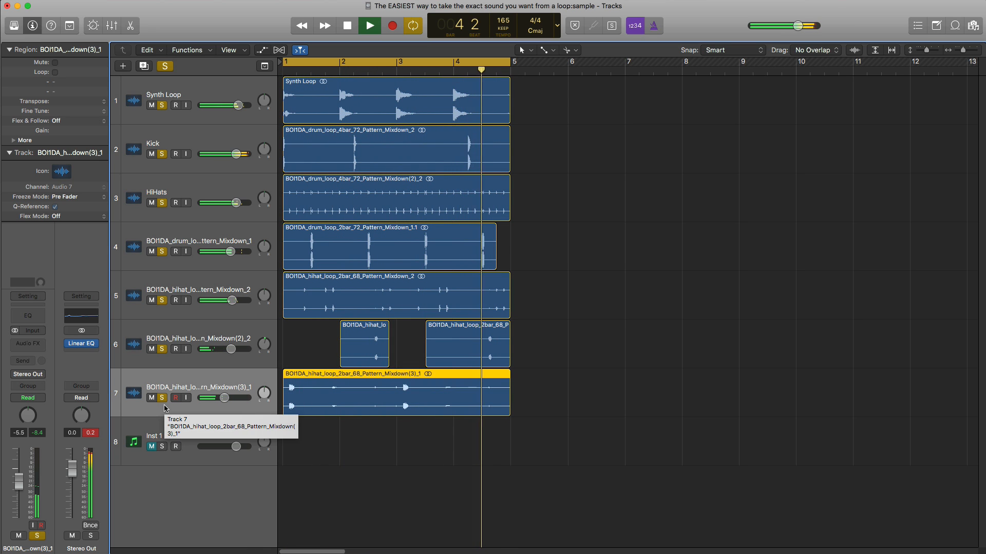
key(space)
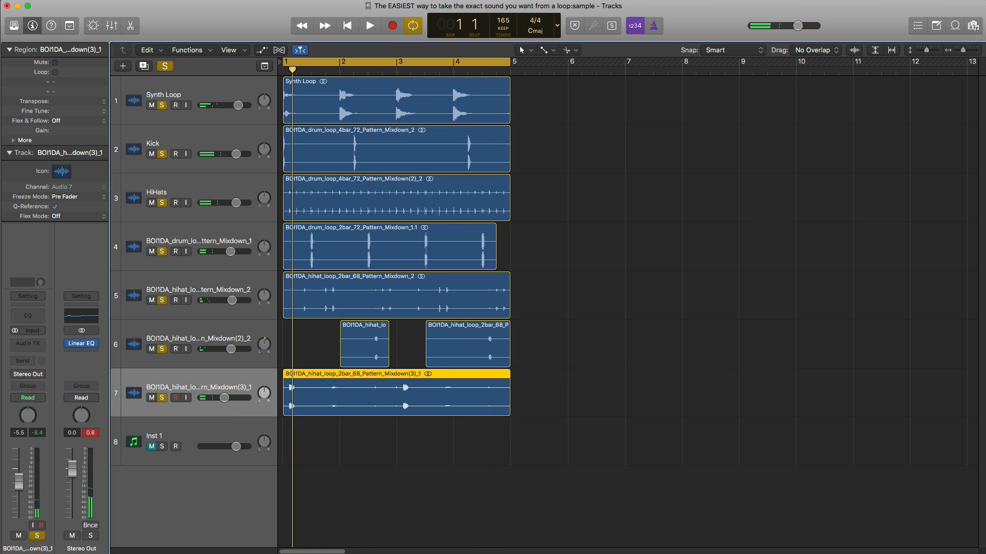
- Show the project audio browser again and close the Inst 1 plug-in window
click(971, 26)
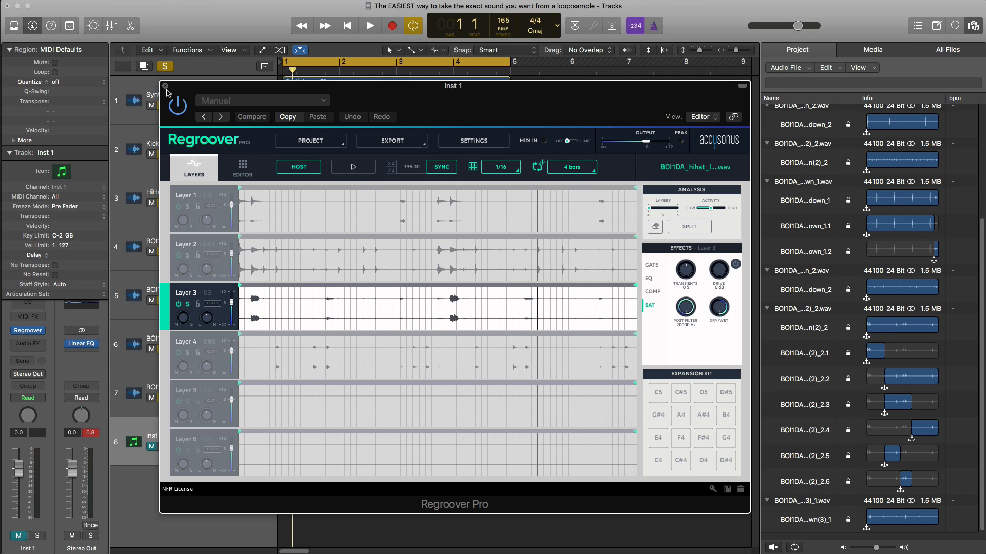
click(165, 86)
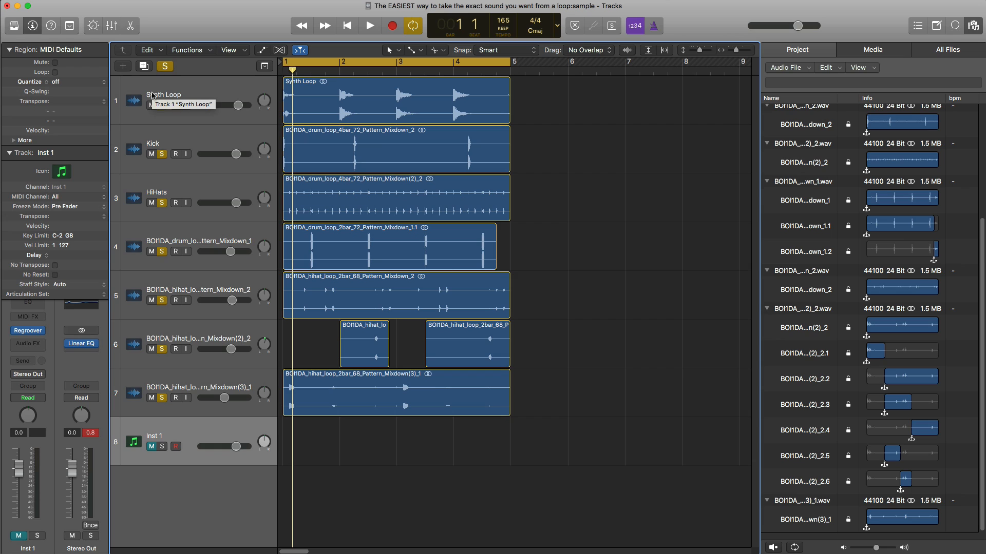